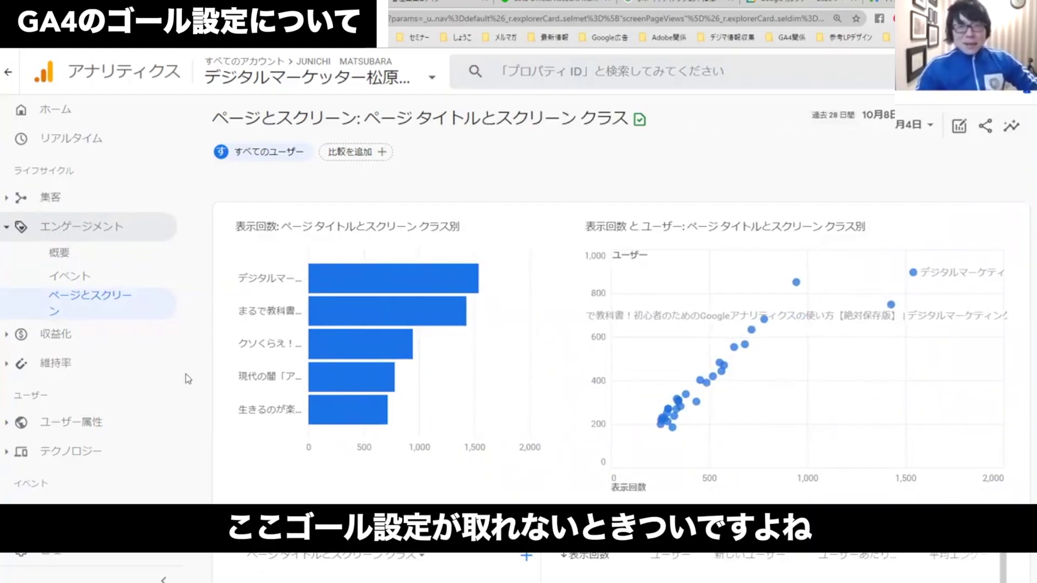
Review the property's list of conversion events, including the space for new ones, and open the admin settings.
scroll(187, 380, down, 1)
scroll(69, 475, down, 1)
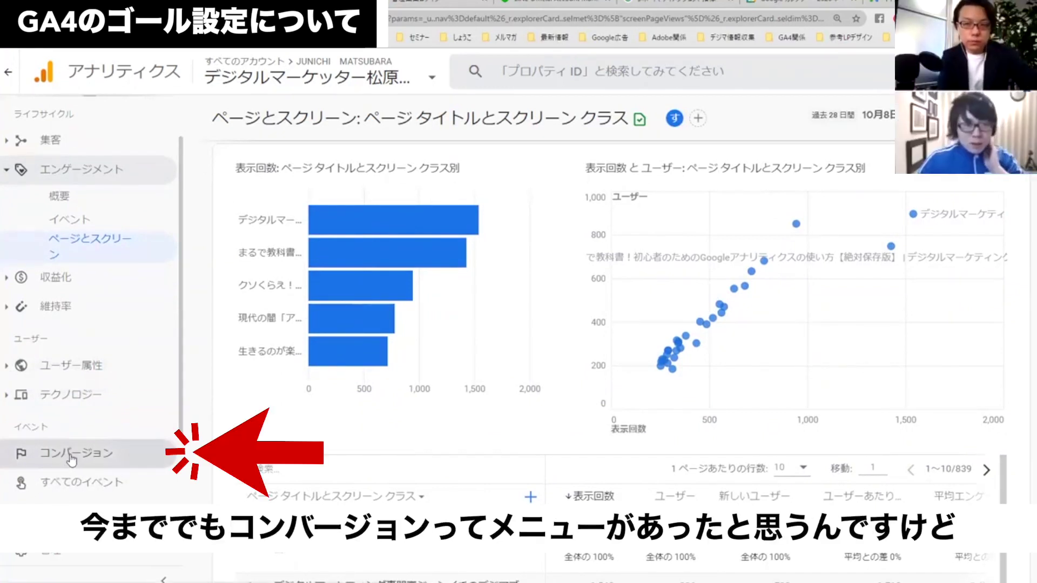
click(96, 467)
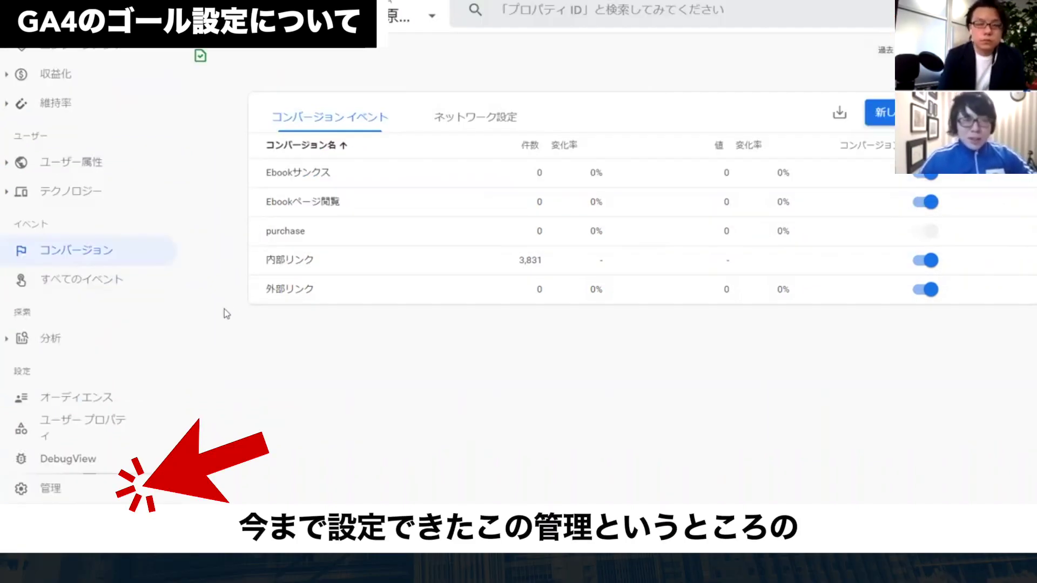
click(57, 491)
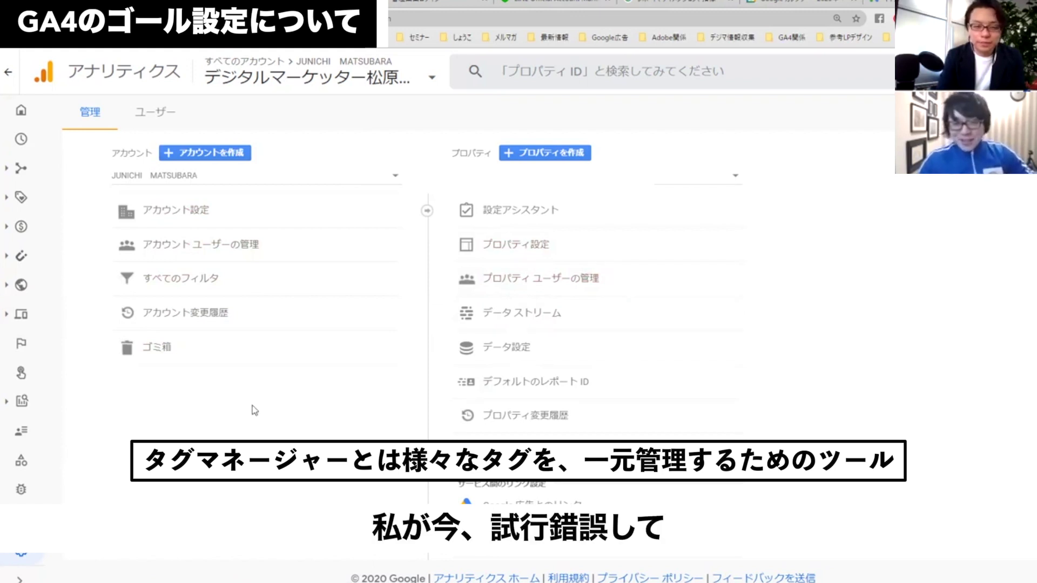
Create a new conversion event named テスト, check its report, and return to the conversion events list.
click(22, 342)
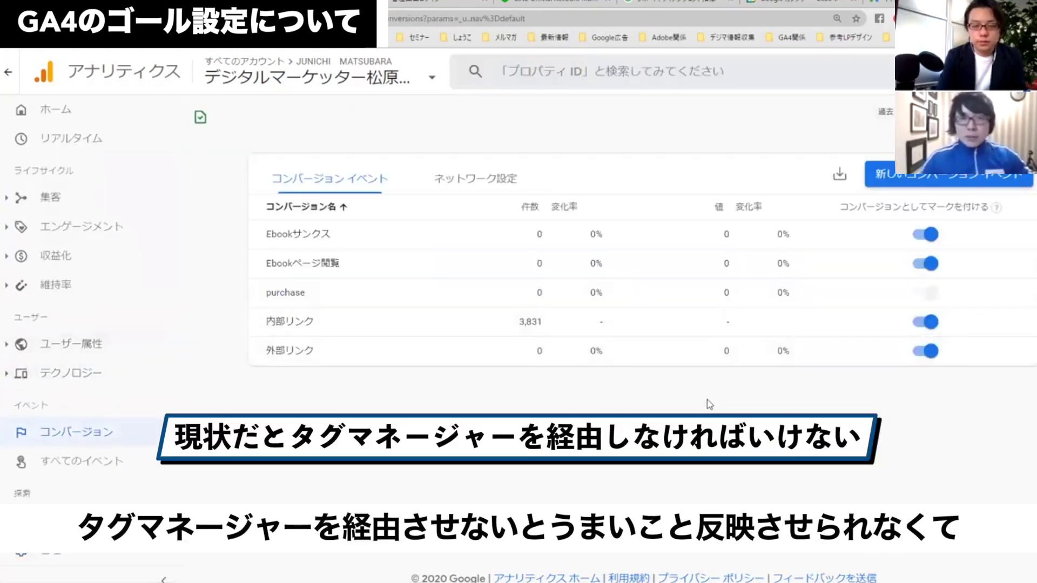
click(938, 176)
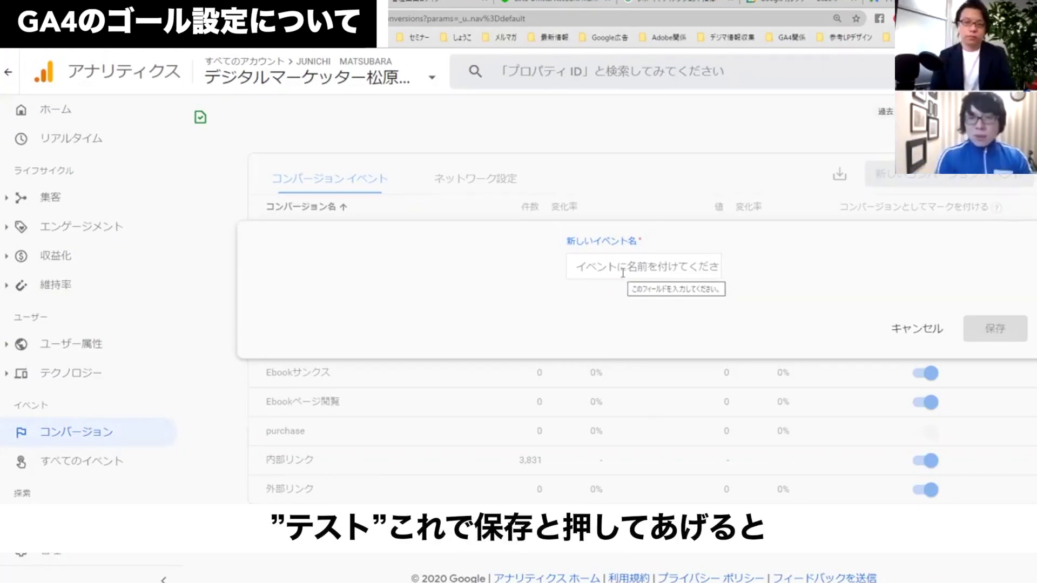
text(テスト)
click(979, 327)
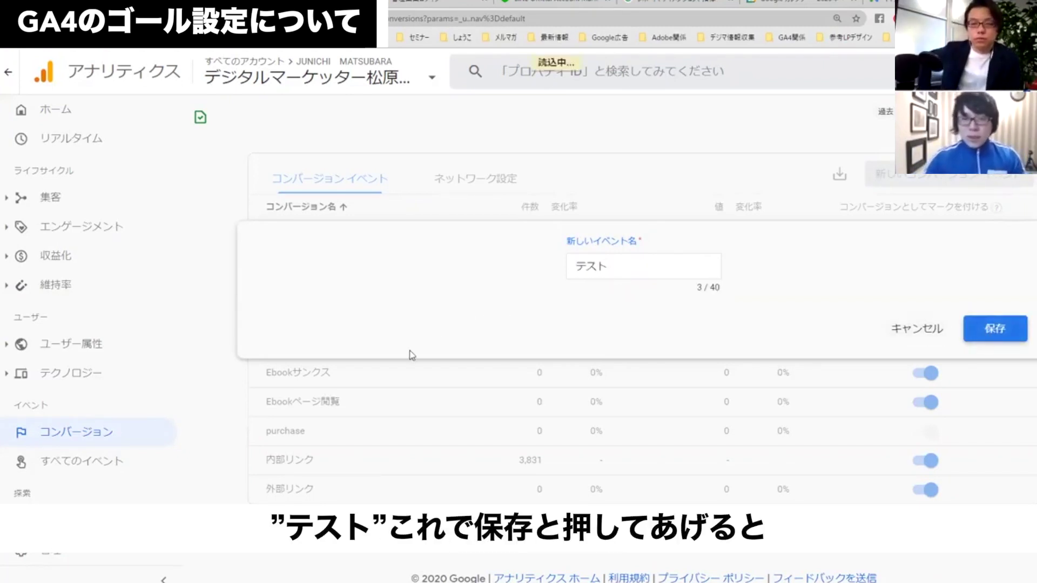
click(304, 240)
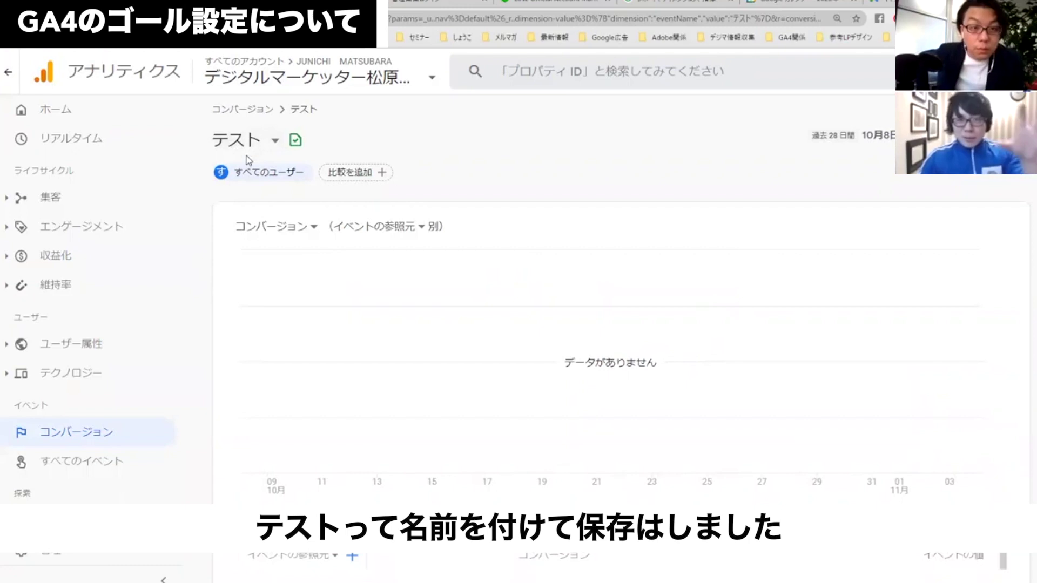
key(alt+Left)
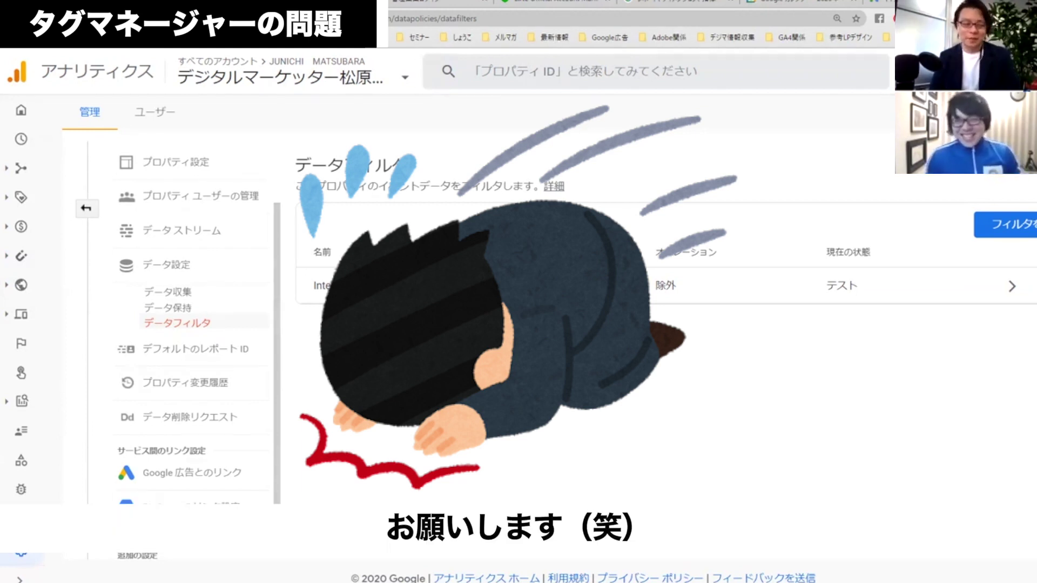
Leave the data filter settings and expand the 集客 report group in the full navigation.
click(90, 213)
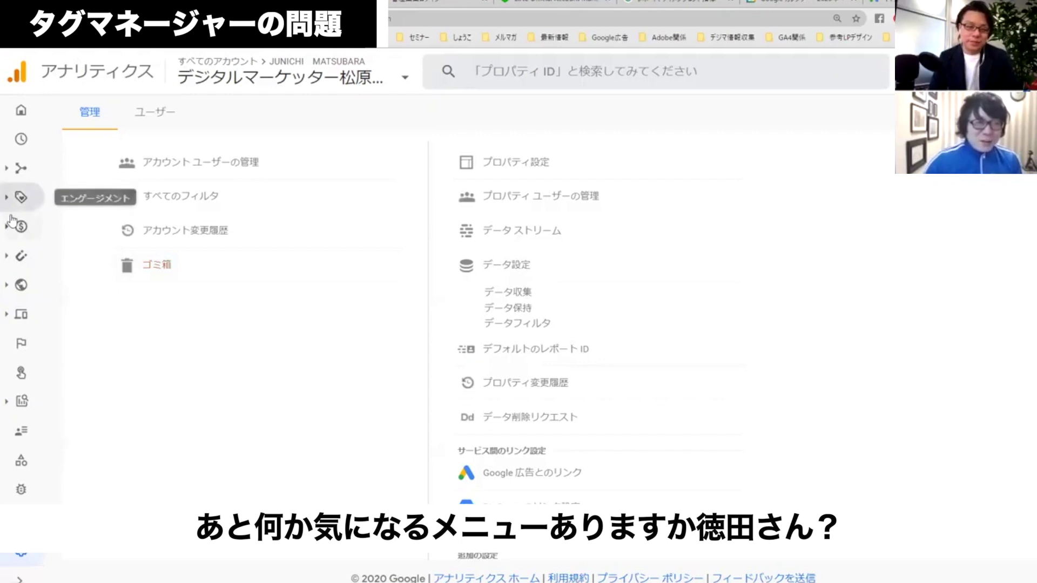
click(20, 579)
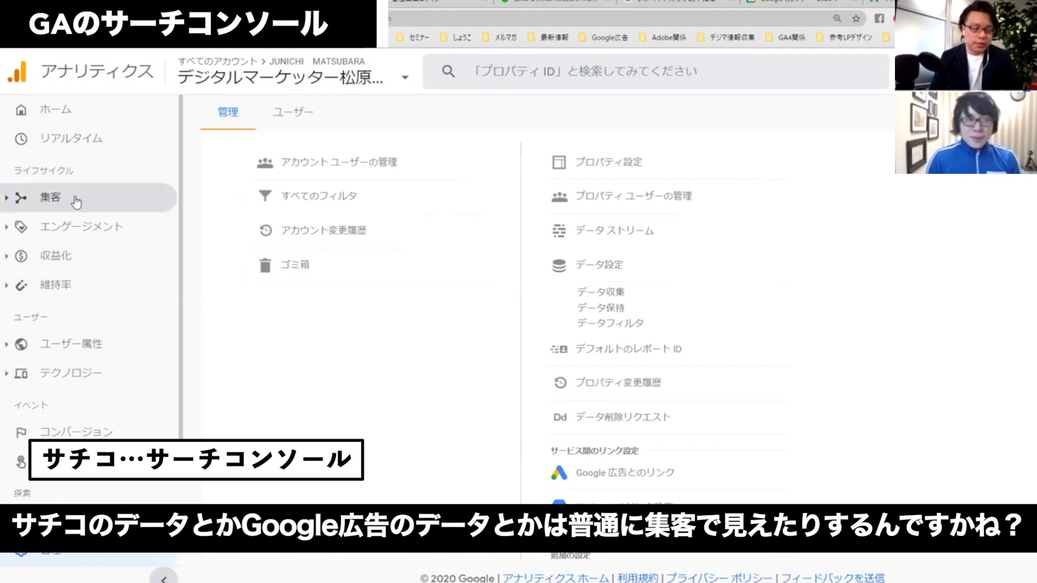
click(76, 202)
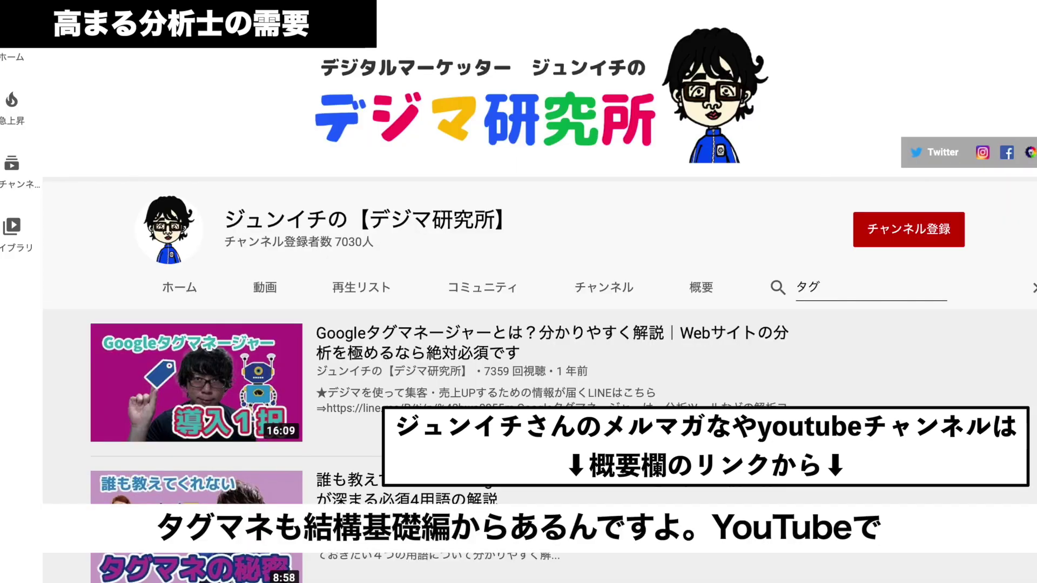
Browse the YouTube channel's videos matching タグ for Google Tag Manager tutorials.
scroll(518, 270, down, 8)
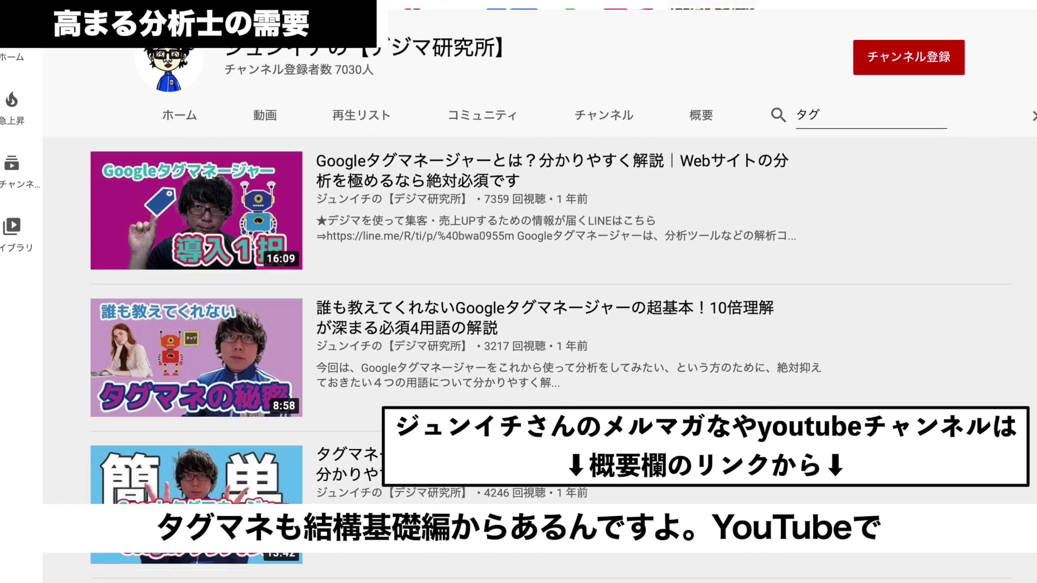
scroll(518, 270, down, 5)
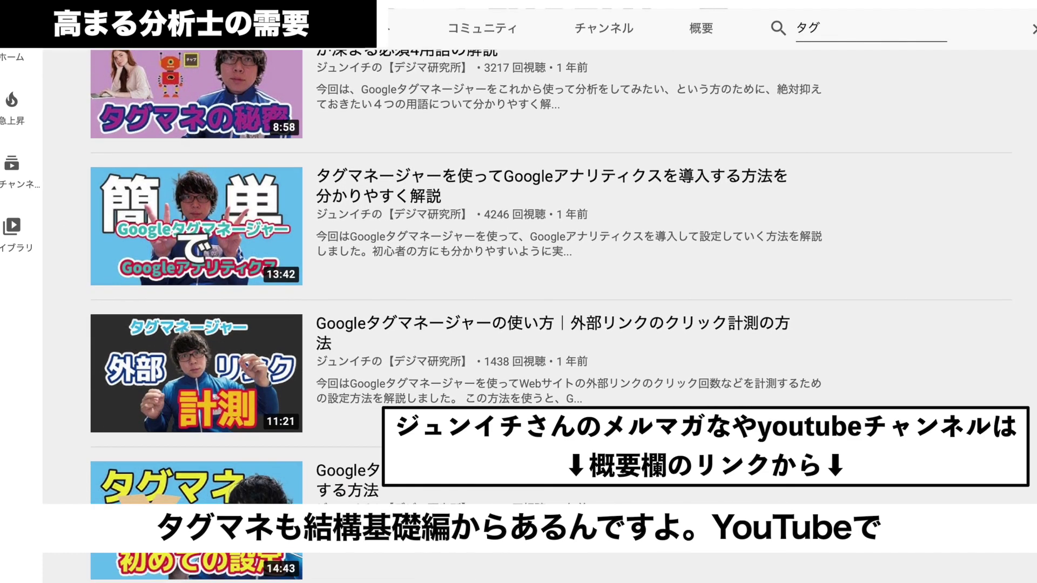
scroll(518, 270, down, 5)
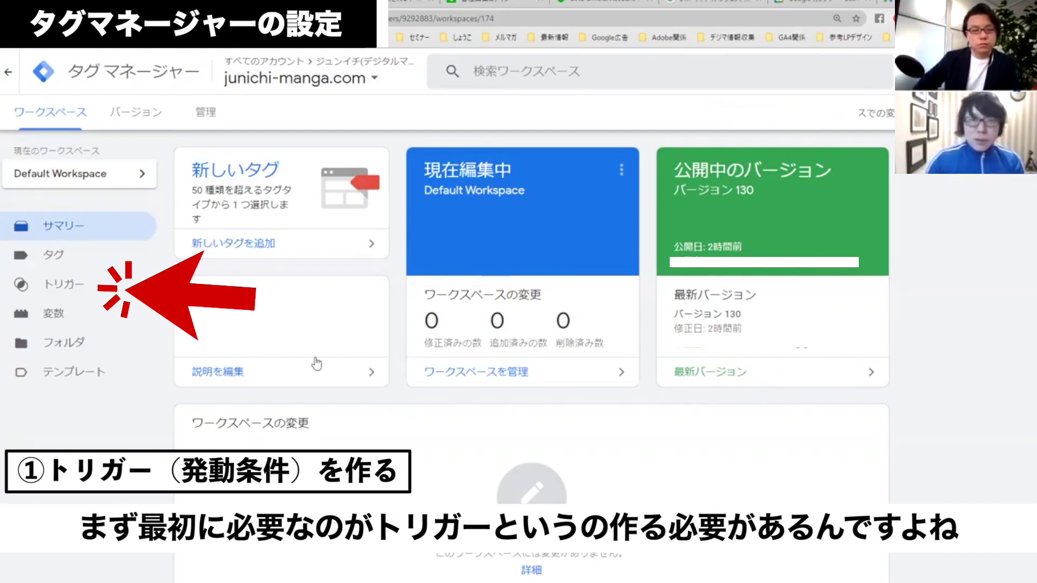
In Google Tag Manager, inspect the configuration of the E-bookのサンクスページ trigger and close it.
click(98, 291)
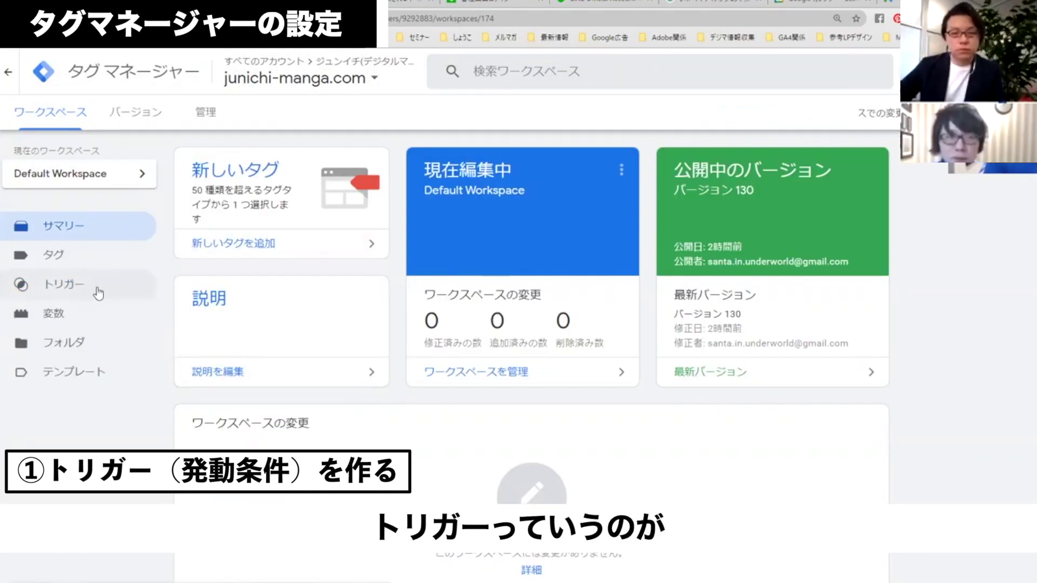
click(97, 292)
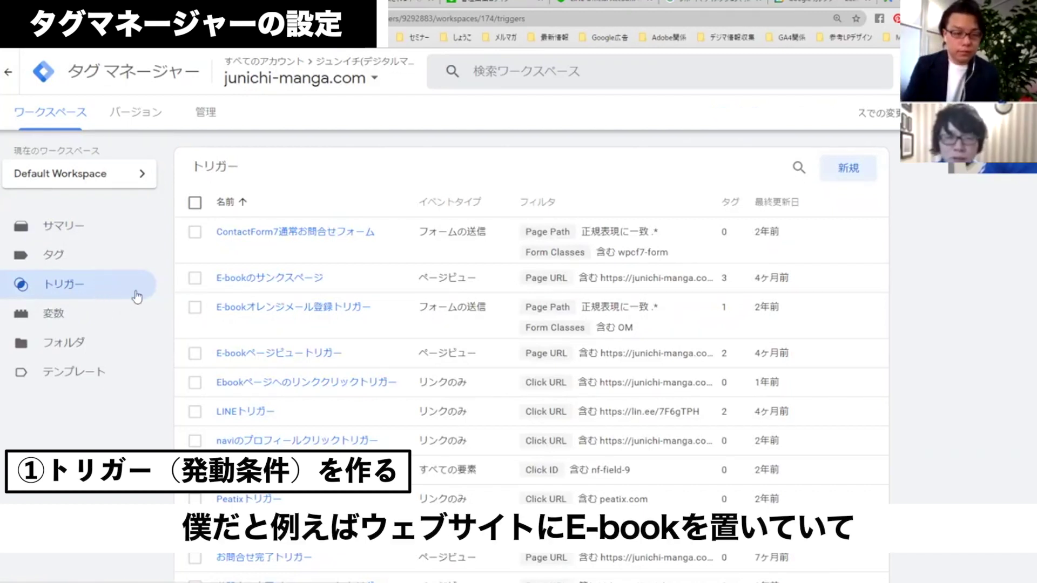
click(244, 281)
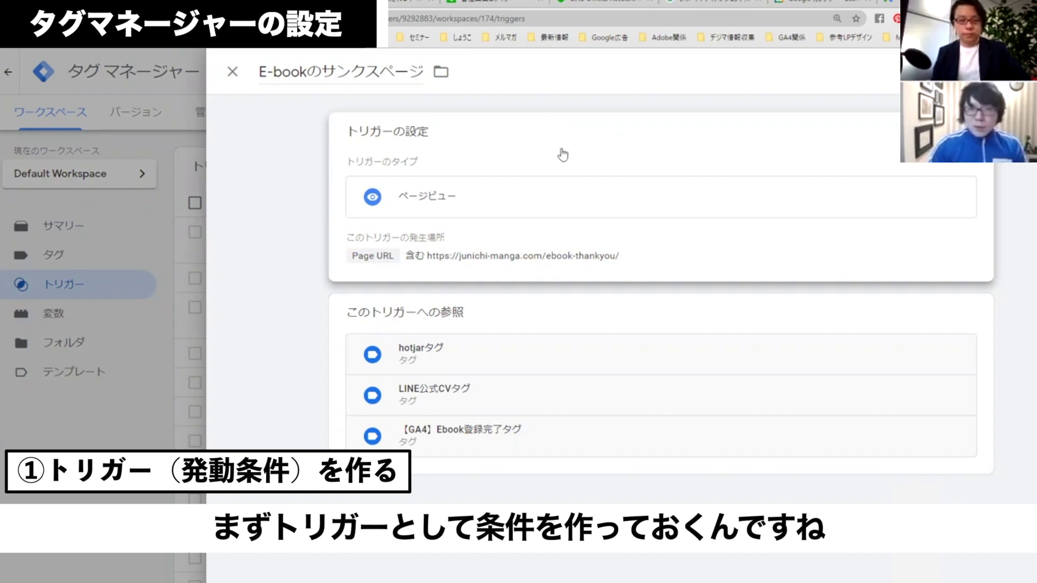
click(232, 71)
Create a new tag in the workspace and name it Ebookサンキューページ到達タグ.
click(83, 265)
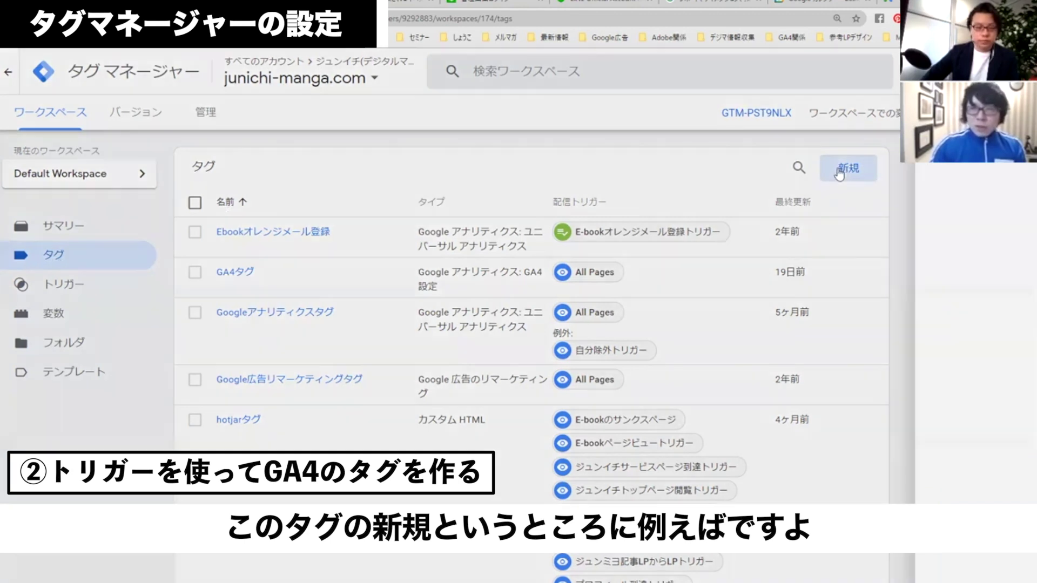
click(840, 172)
drag(332, 71, 220, 73)
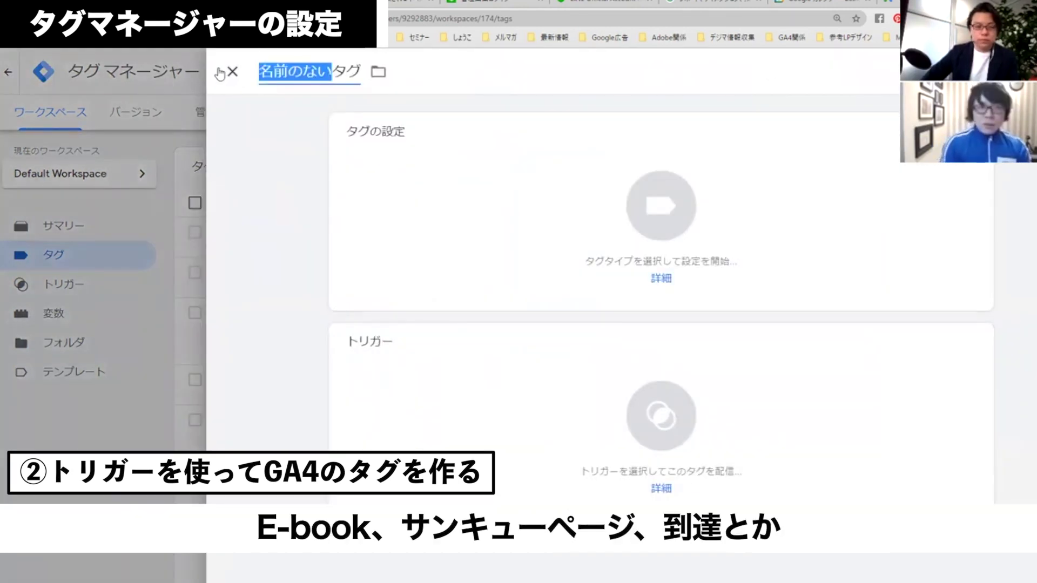
text(Ebookサンキューページ到達タグ)
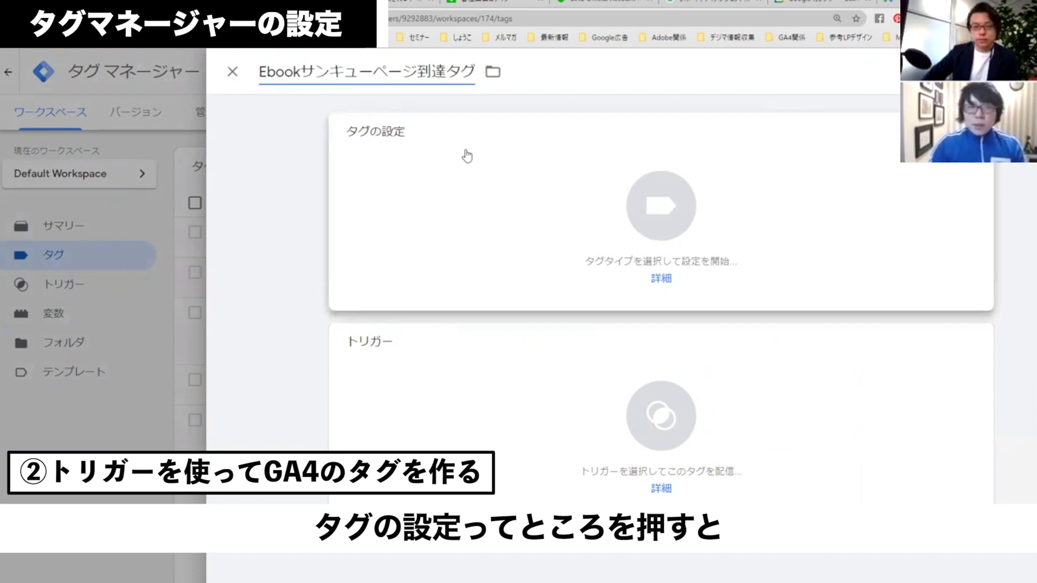
Set the tag type to Google アナリティクス: GA4 イベント and choose GA4タグ as its configuration tag.
click(524, 169)
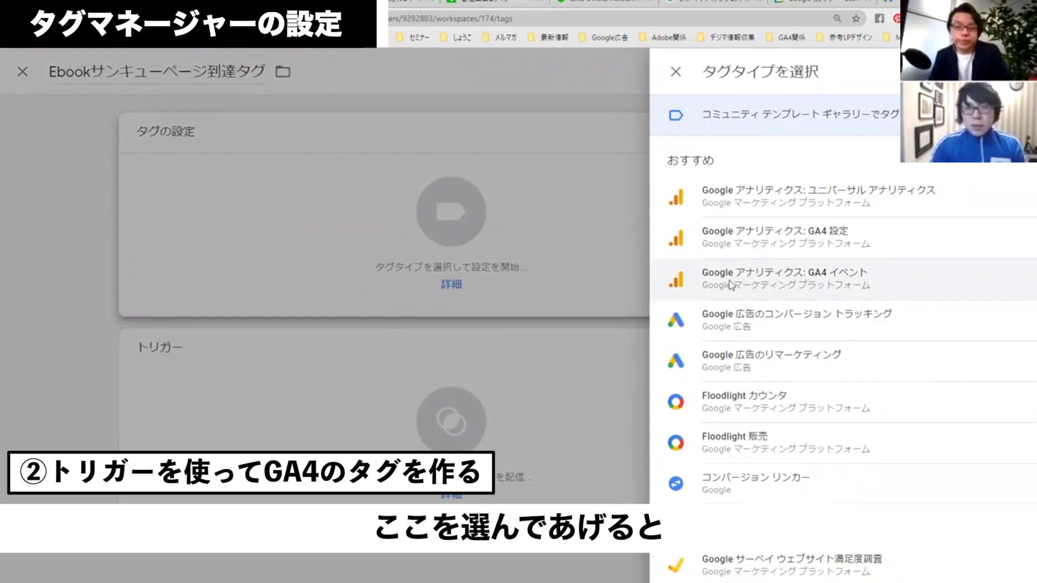
click(803, 281)
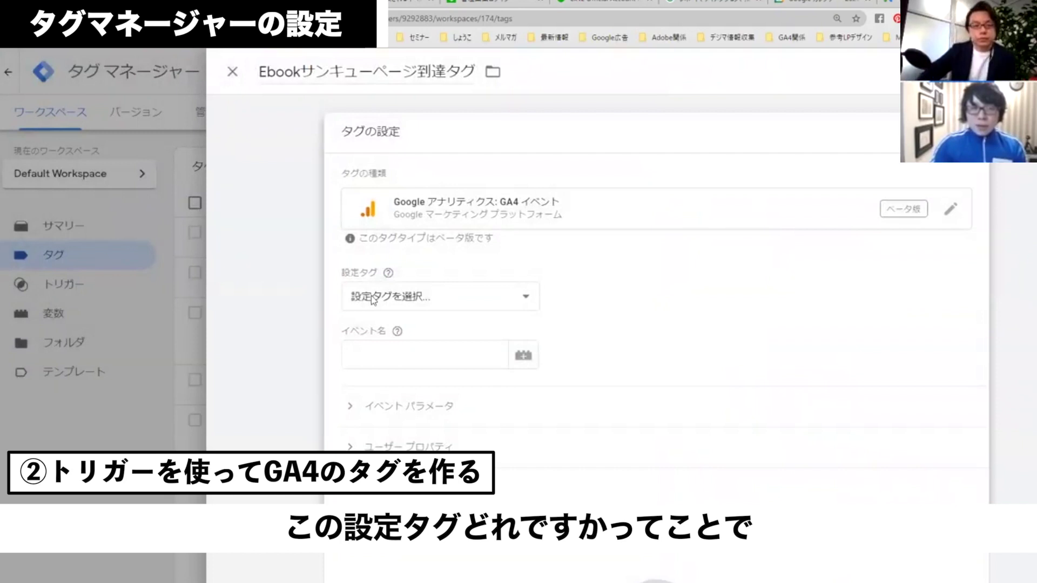
click(371, 298)
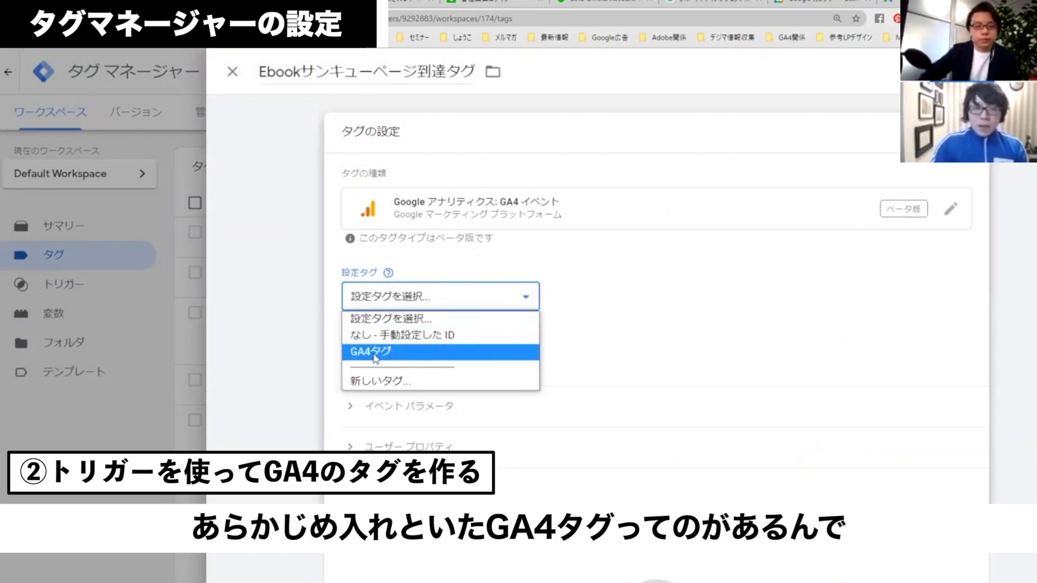
click(391, 354)
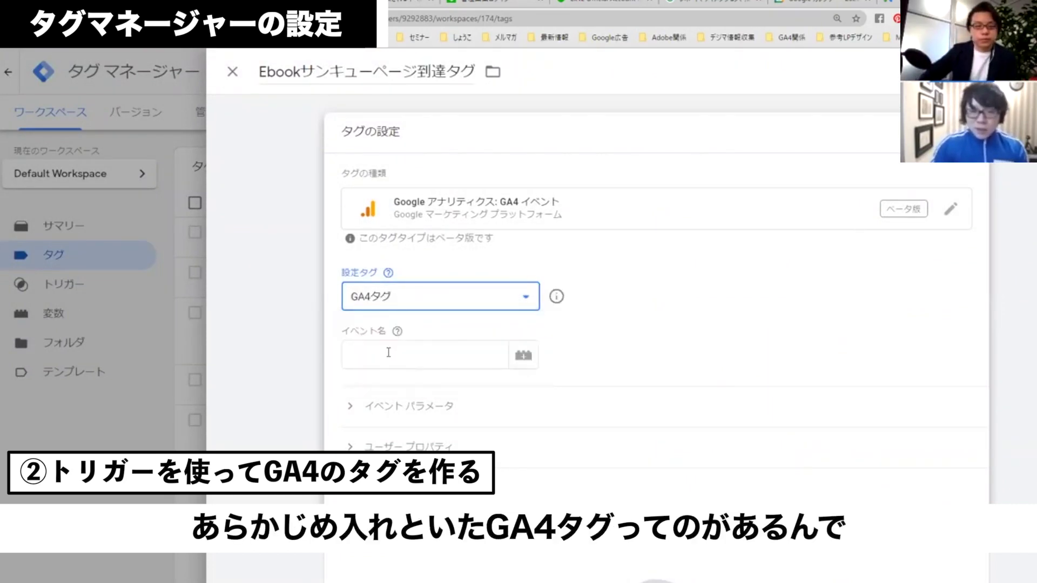
Check the event name help and set the tag's event name to Ebook完了.
click(397, 331)
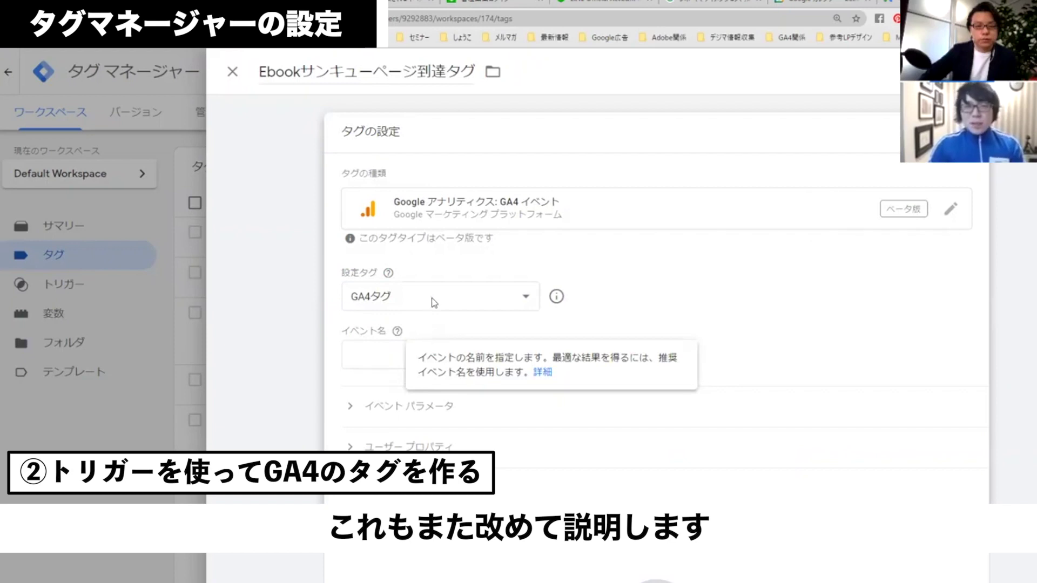
click(373, 355)
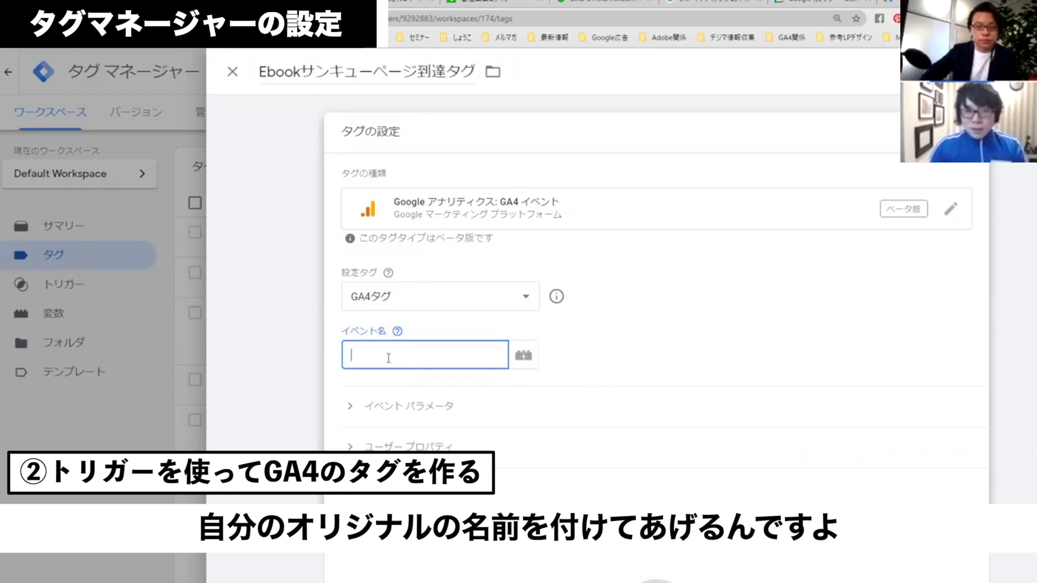
text(Ebook)
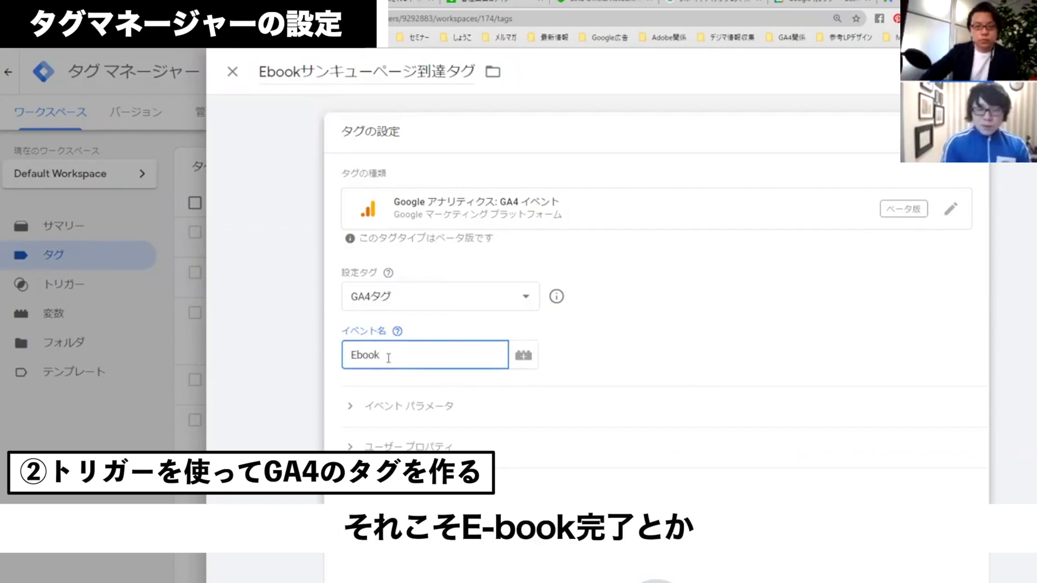
text(完了)
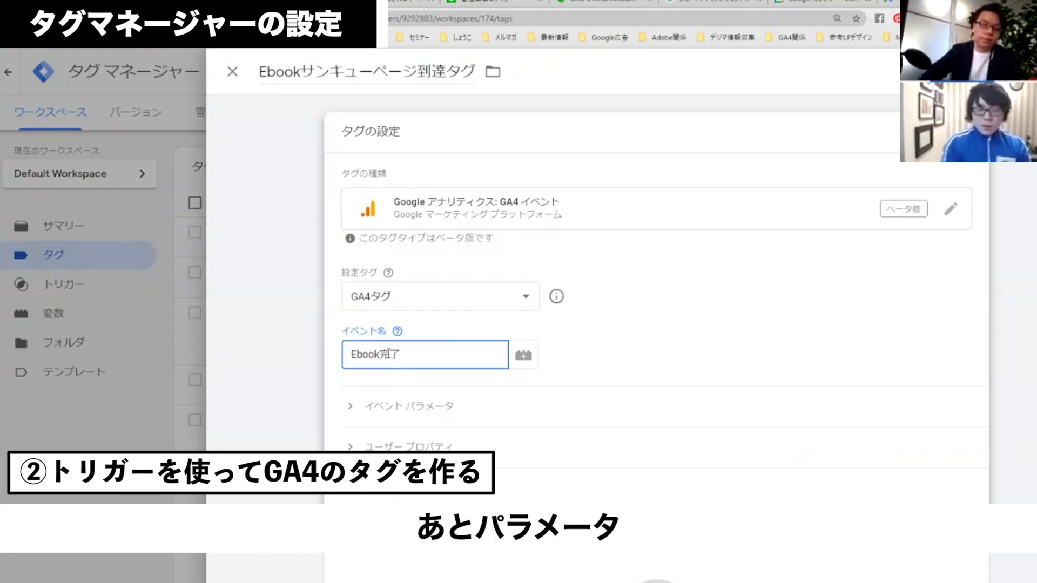
Add the {{Page URL}} variable as the name of both an event parameter and a user property.
click(351, 406)
scroll(345, 272, down, 3)
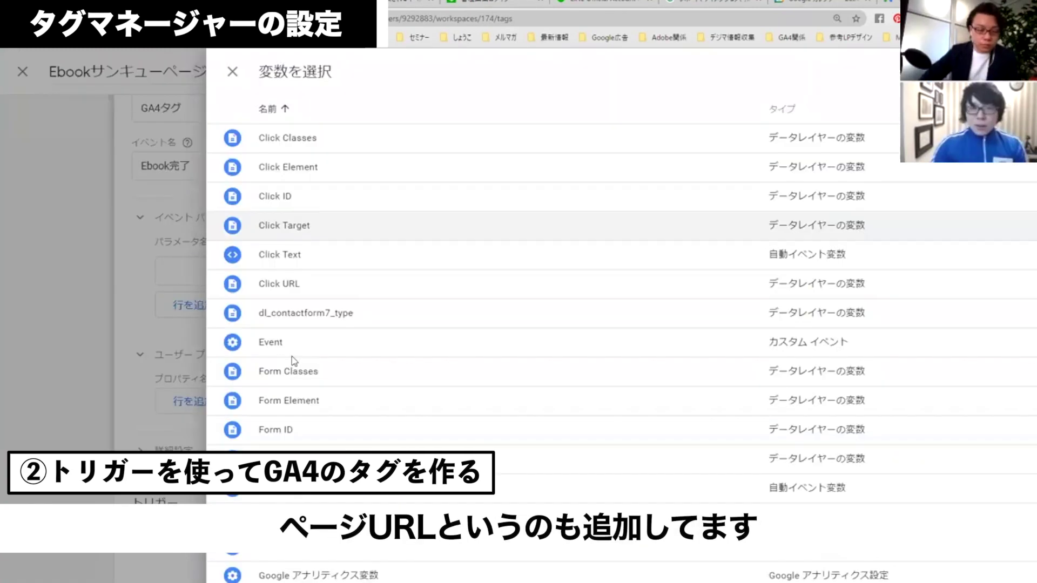
scroll(294, 361, down, 2)
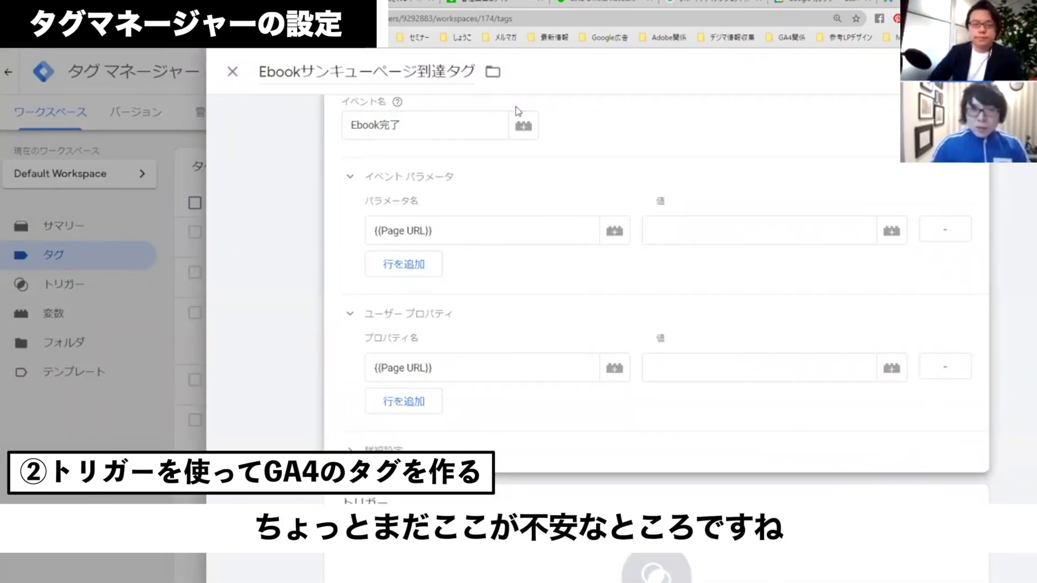
Assign the existing E-bookのサンクスページ page view trigger to the tag.
scroll(456, 342, down, 2)
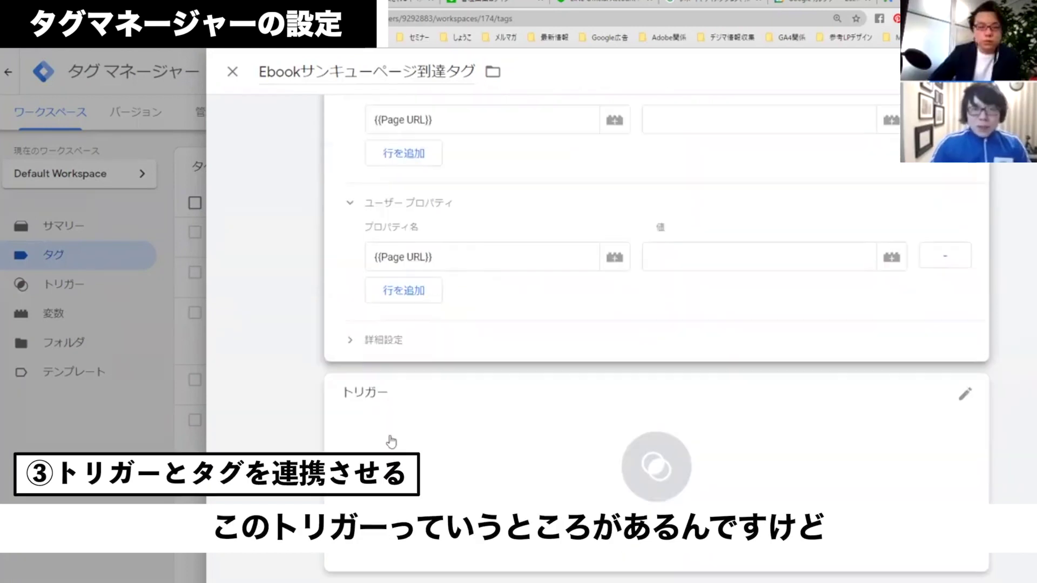
click(455, 423)
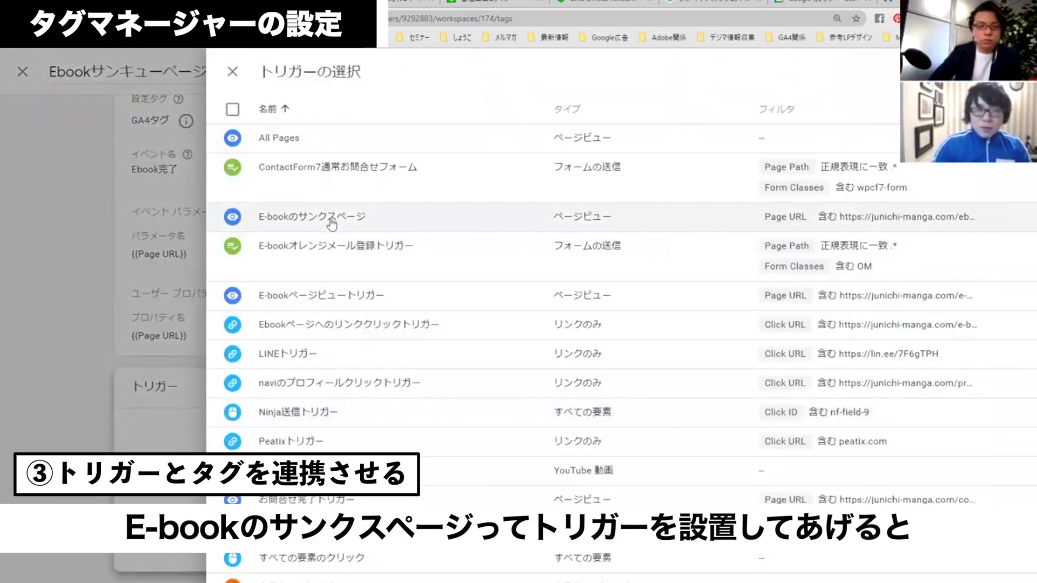
click(312, 216)
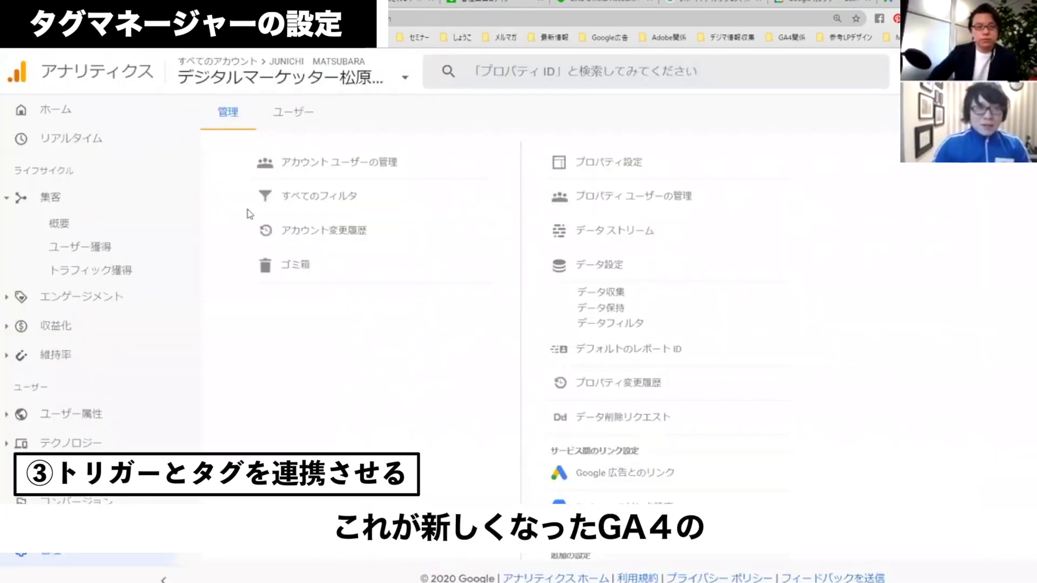
Switch to Google Analytics and mark the テスト1 event as a conversion in the list of all events.
scroll(111, 178, down, 4)
click(125, 339)
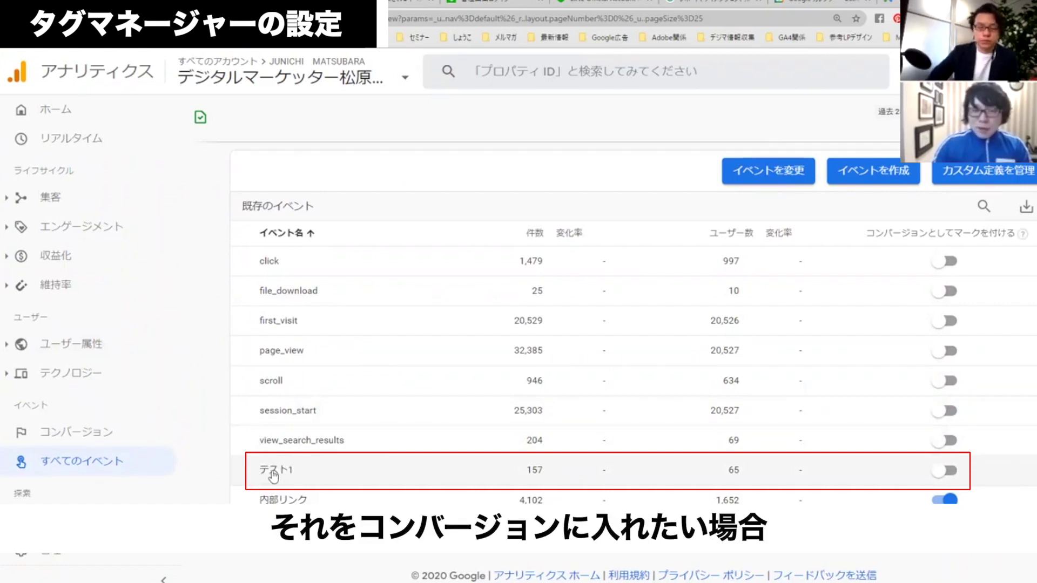
click(945, 475)
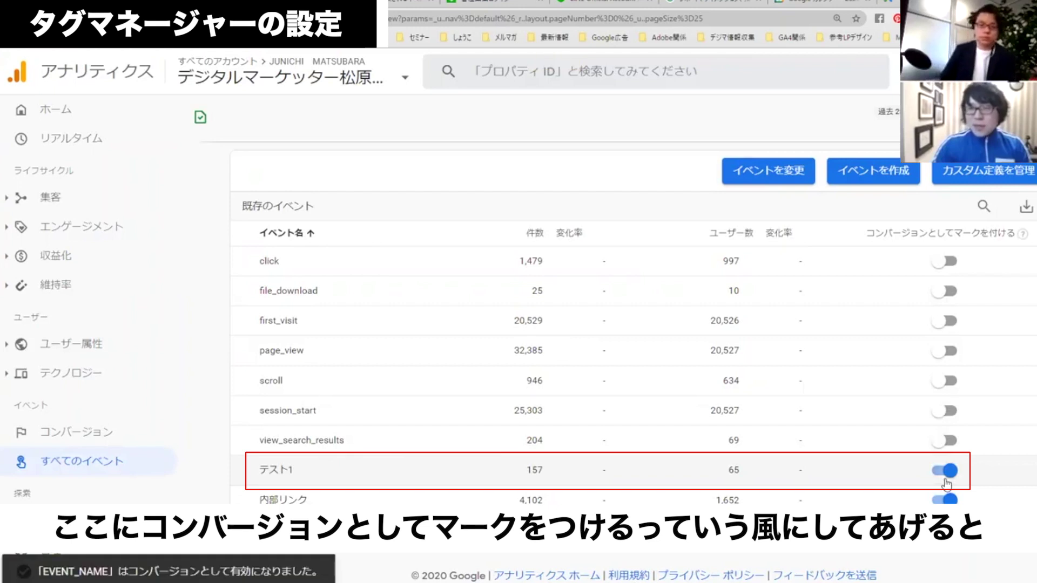
Check the list of conversion events and return to the list of all events.
click(97, 433)
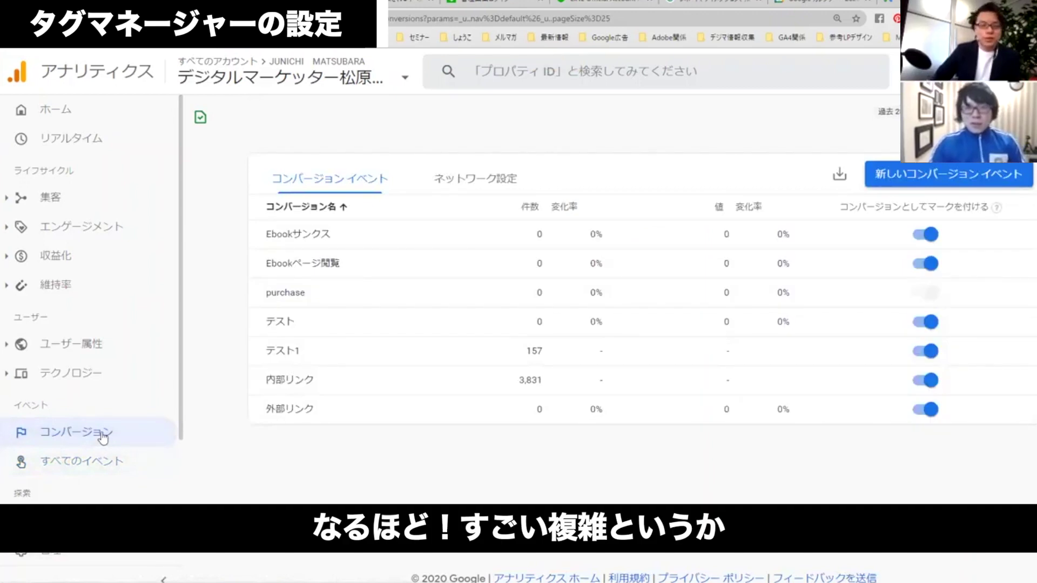
click(85, 463)
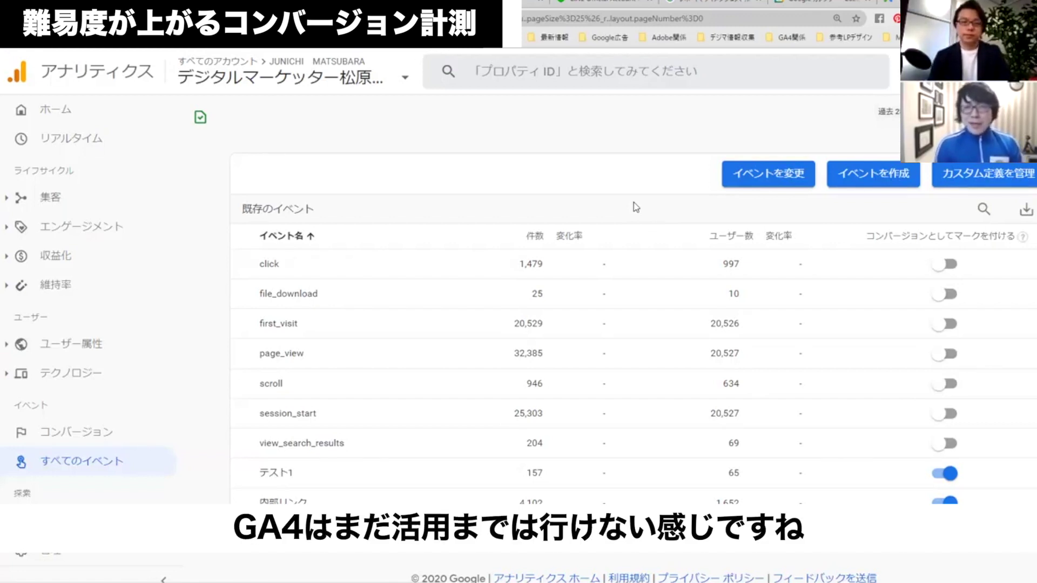
scroll(214, 302, down, 1)
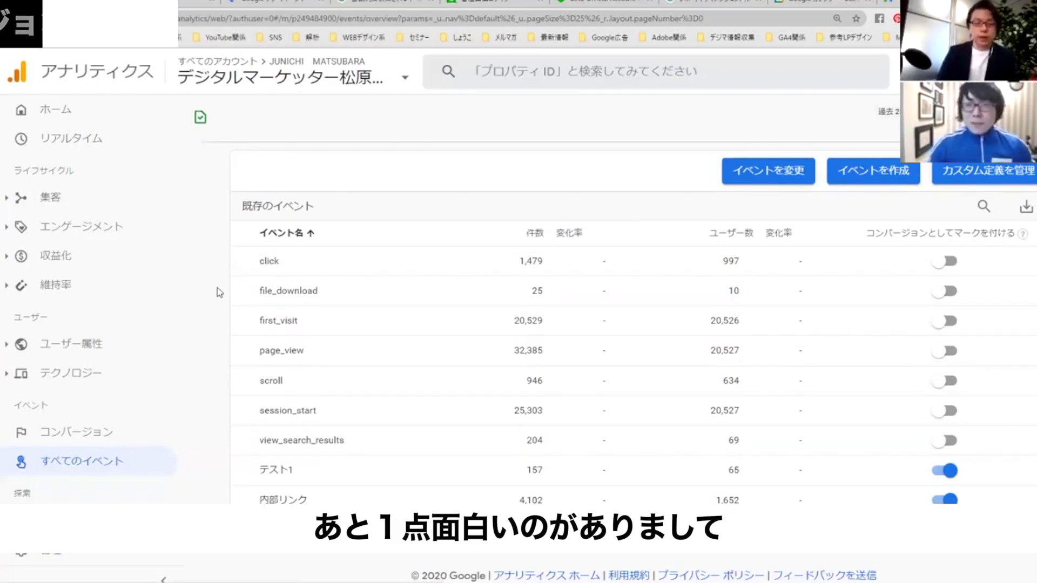
Look through the analysis template gallery, create a 経路の分析 analysis from it and accept the date range adjustment.
scroll(63, 419, down, 2)
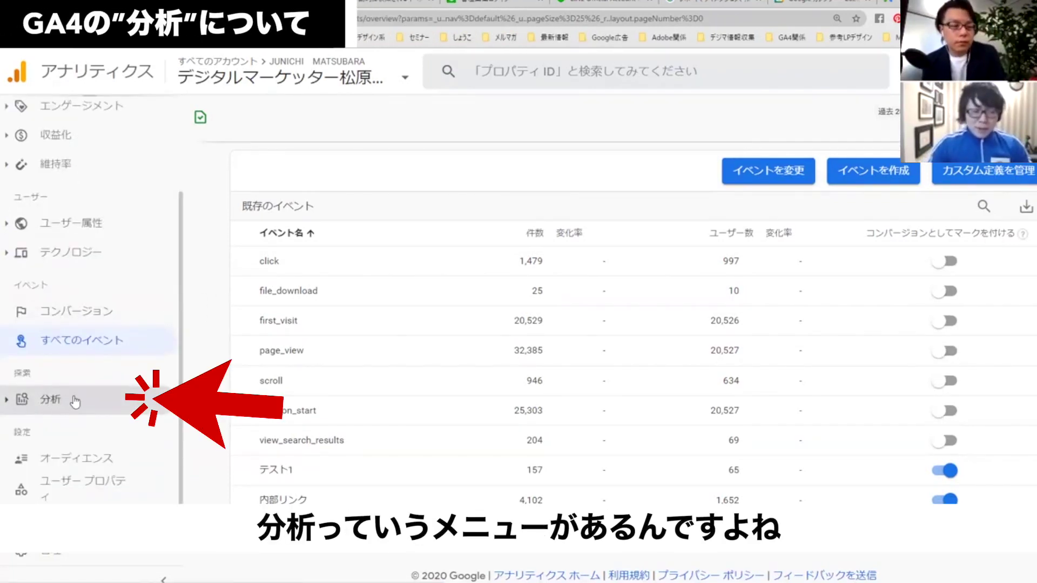
click(54, 410)
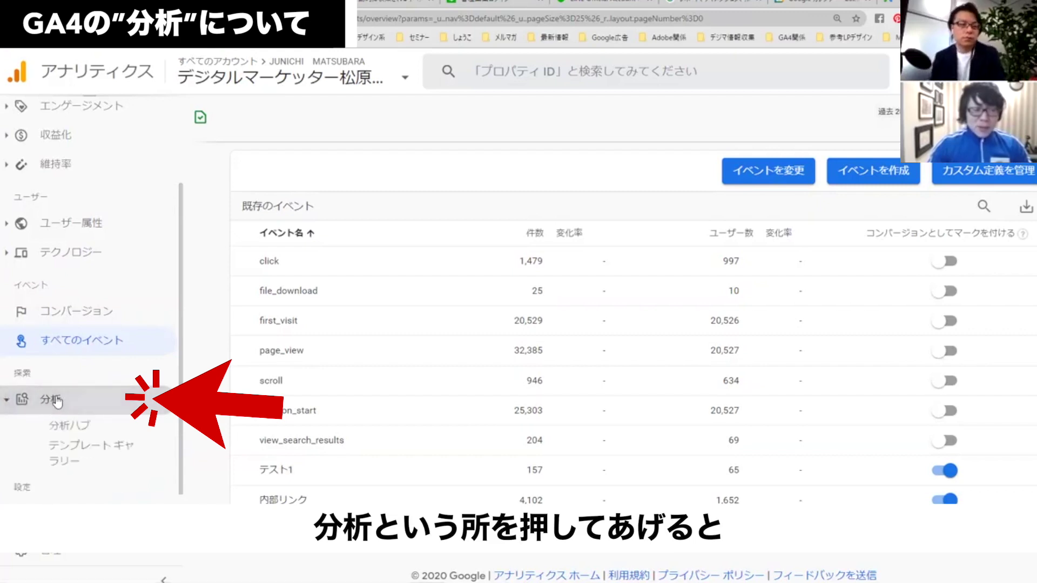
scroll(57, 402, down, 1)
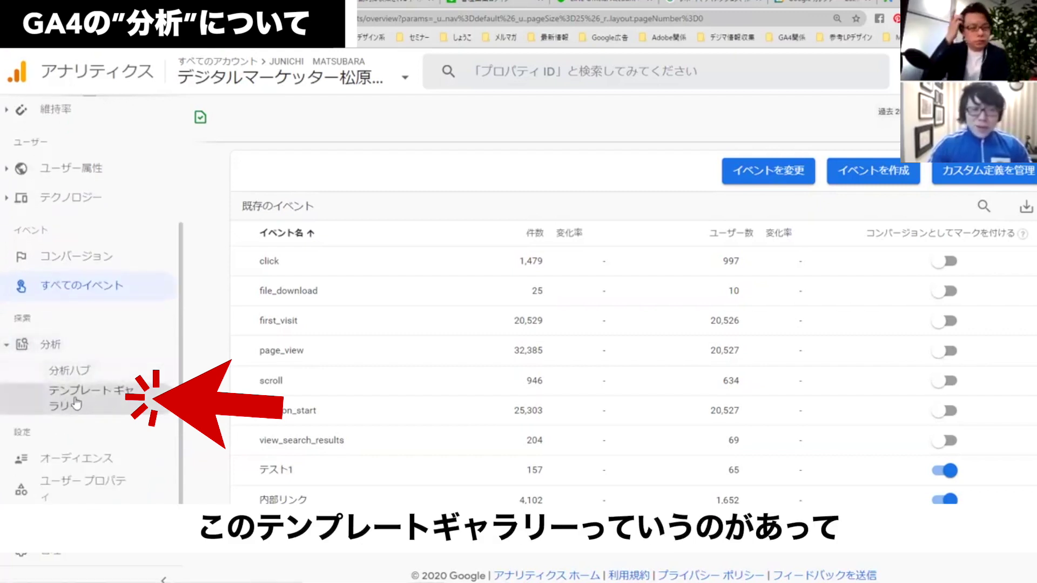
click(76, 402)
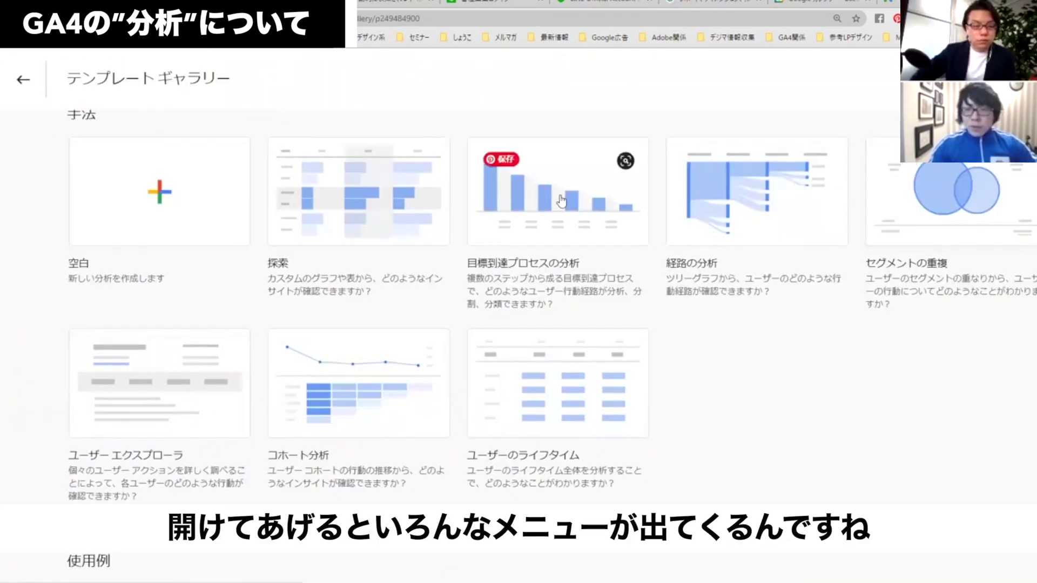
scroll(562, 201, down, 2)
scroll(871, 257, up, 3)
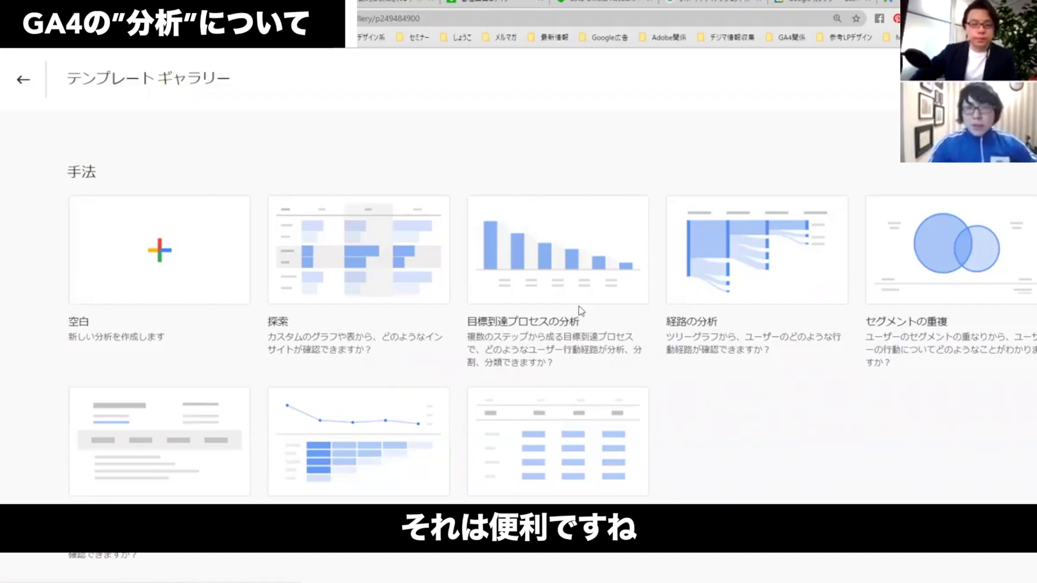
click(748, 273)
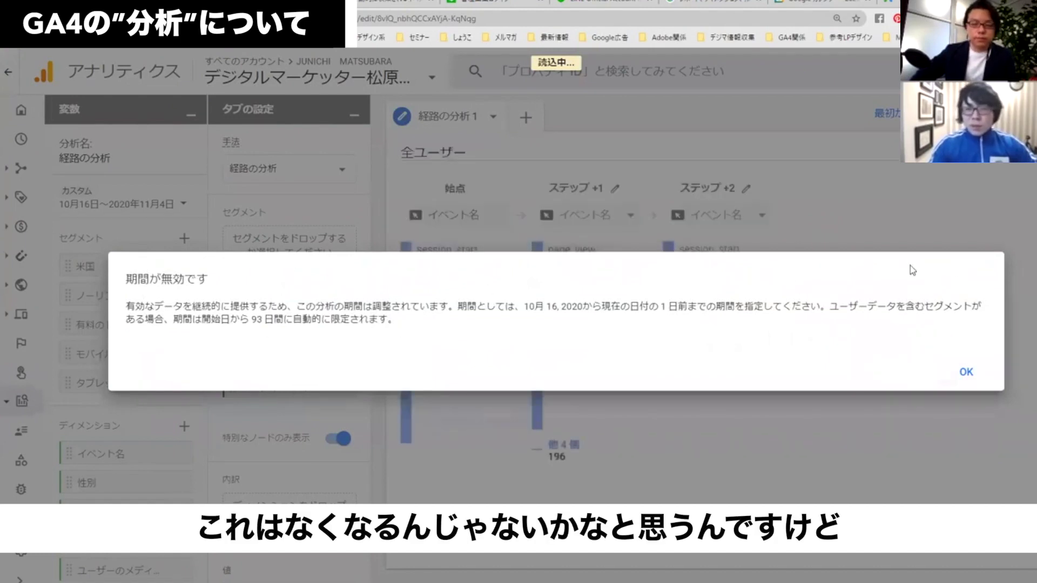
click(964, 371)
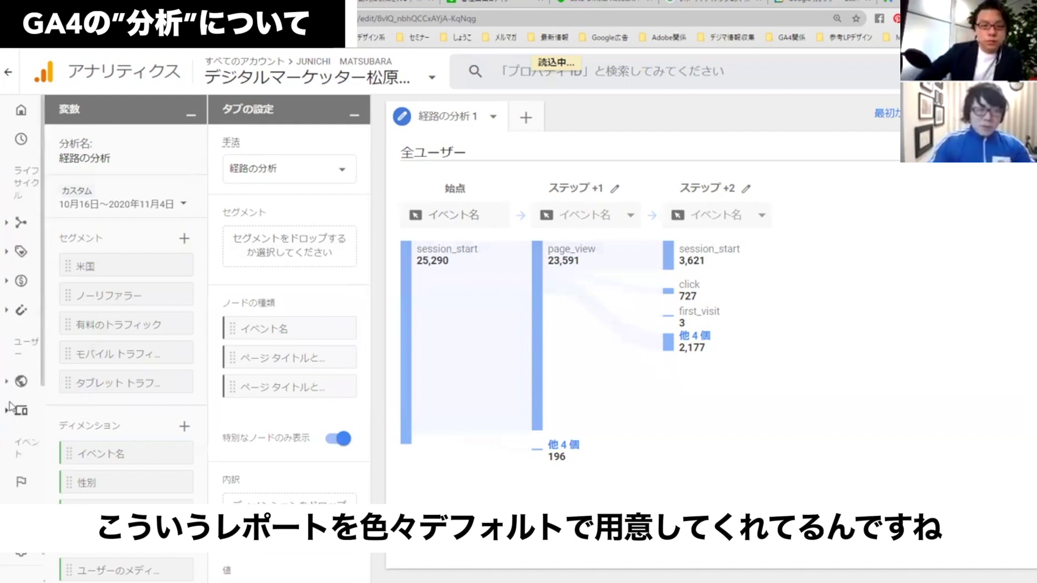
Create a ユーザー獲得 analysis from the template gallery and accept the date range adjustment.
mouse_move(58, 462)
scroll(58, 462, down, 2)
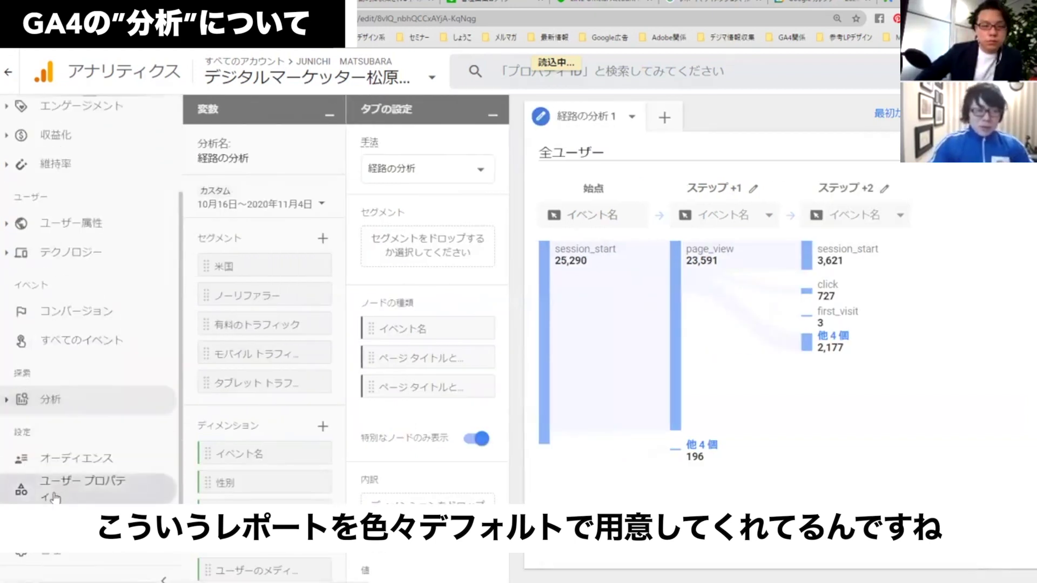
click(32, 400)
click(59, 448)
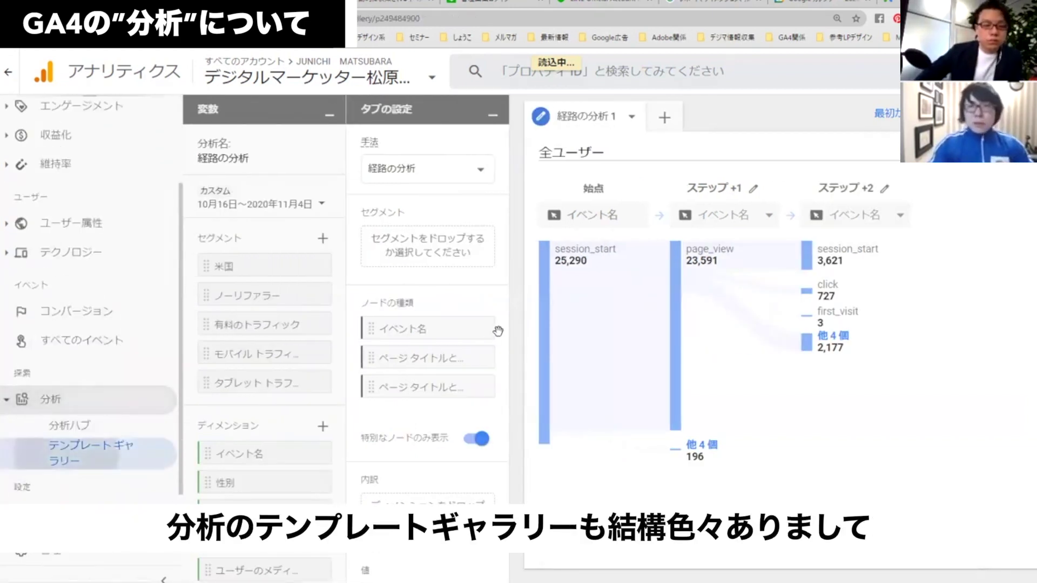
scroll(199, 252, down, 2)
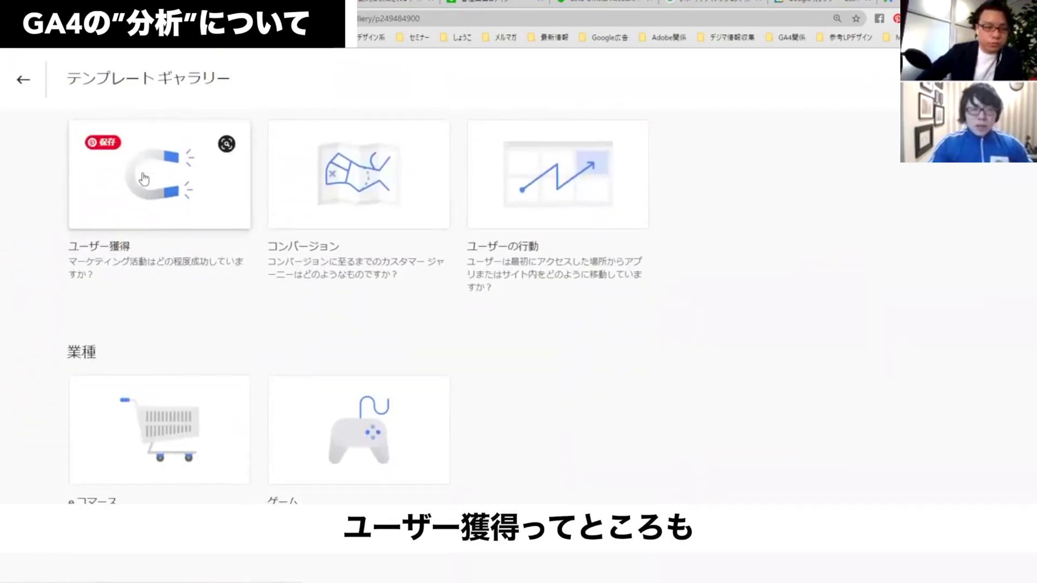
click(195, 196)
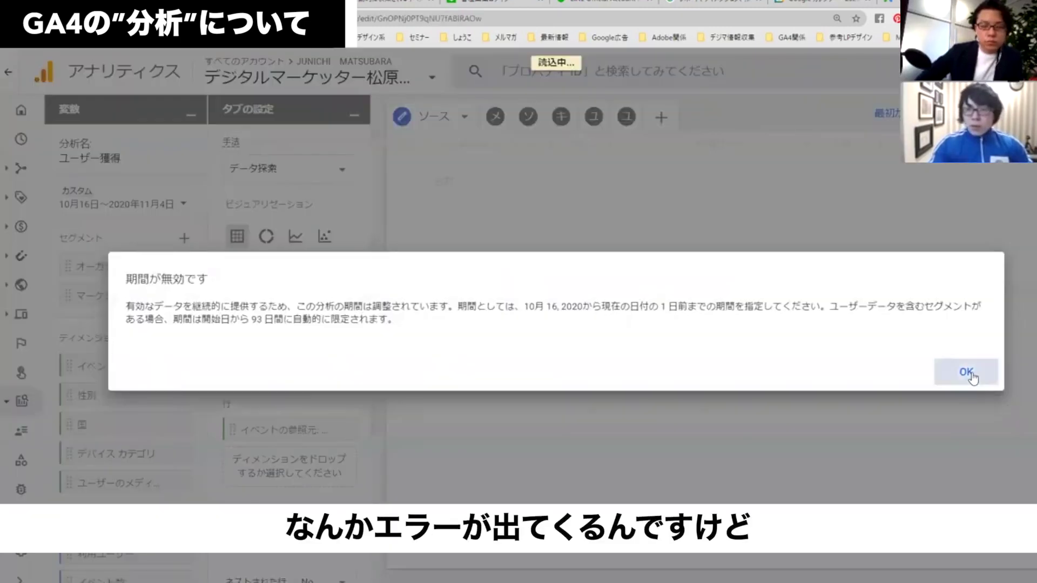
click(967, 371)
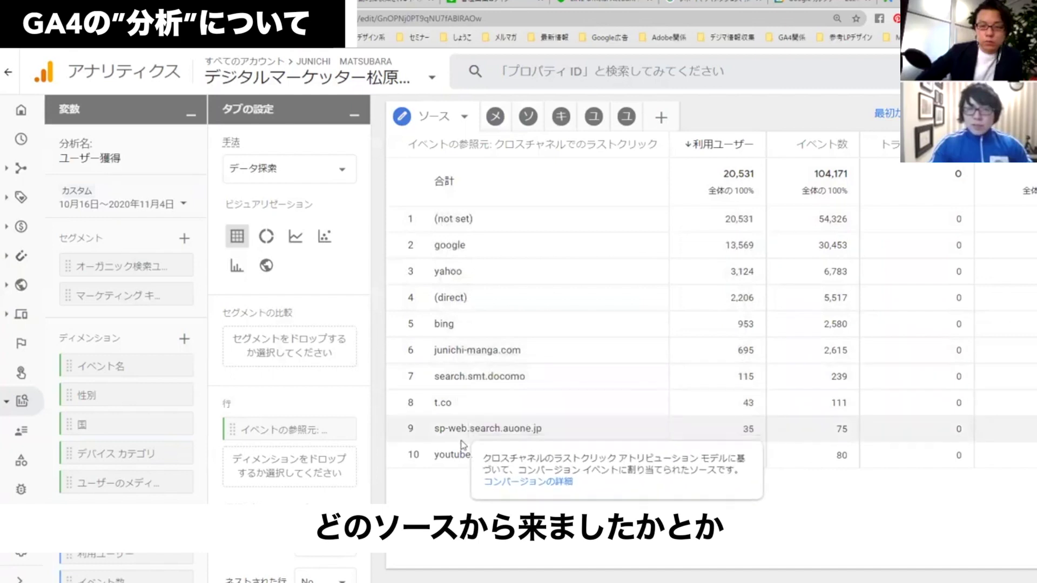
View the メディア and ソース / メディア reports of the ユーザー獲得 analysis and return to the Analytics home page.
click(499, 115)
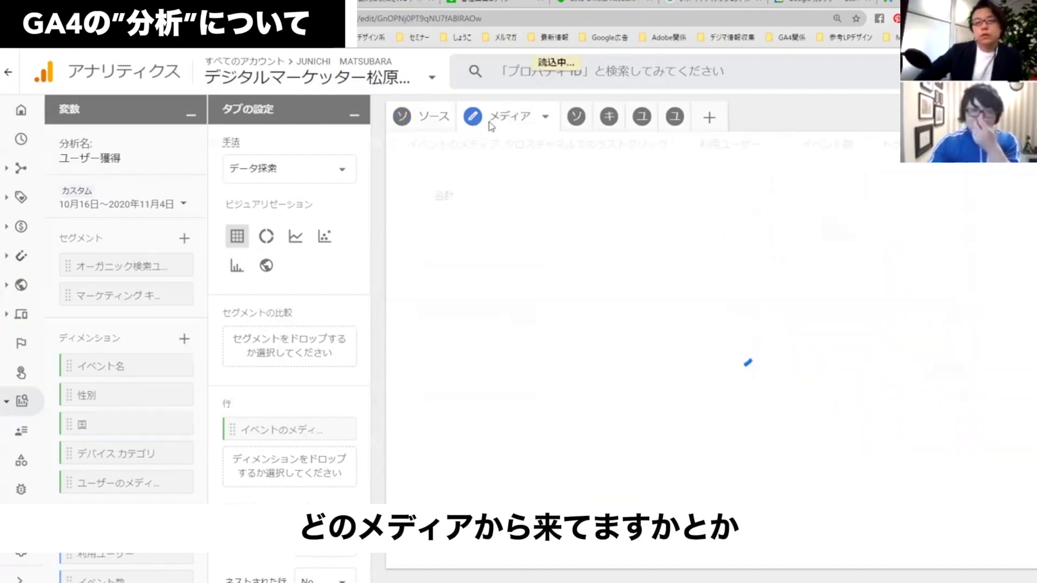
click(538, 116)
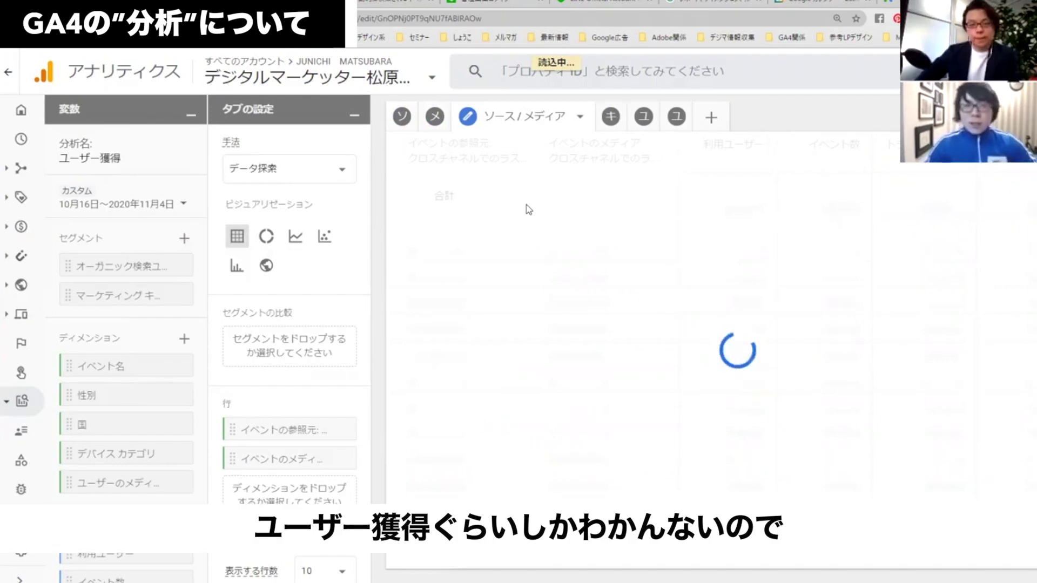
mouse_move(21, 400)
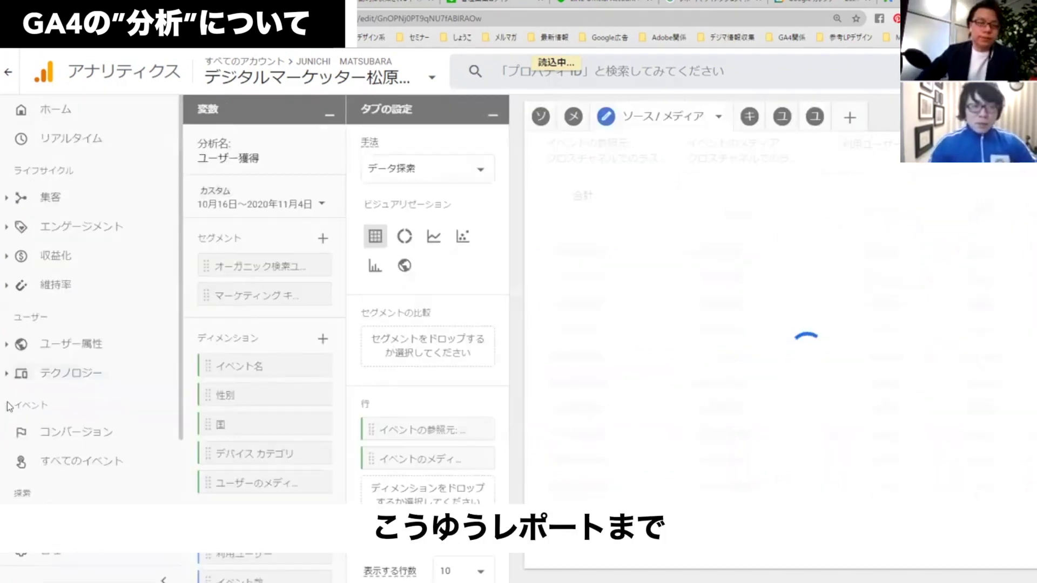
scroll(54, 470, down, 3)
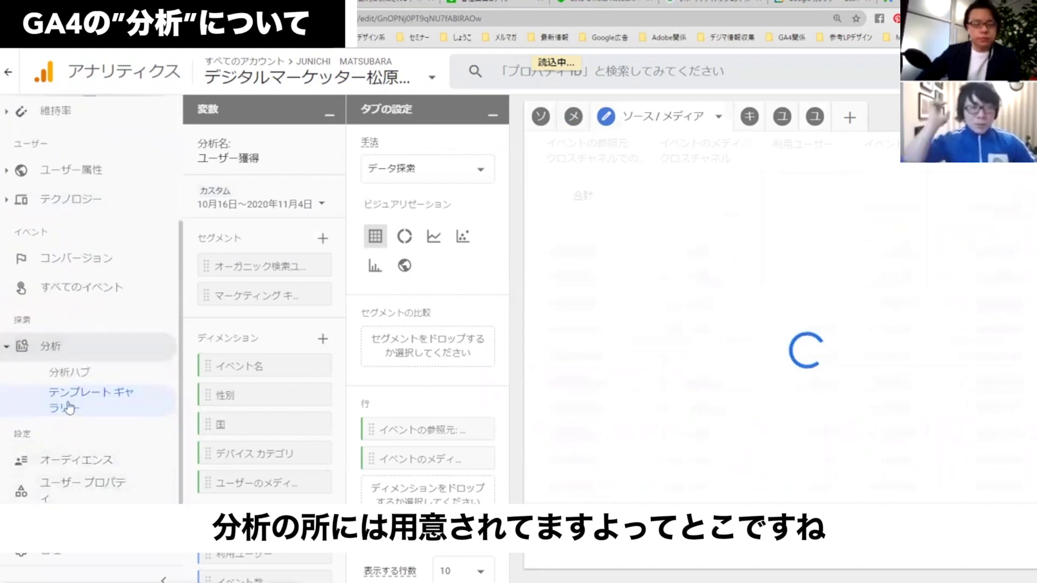
click(54, 114)
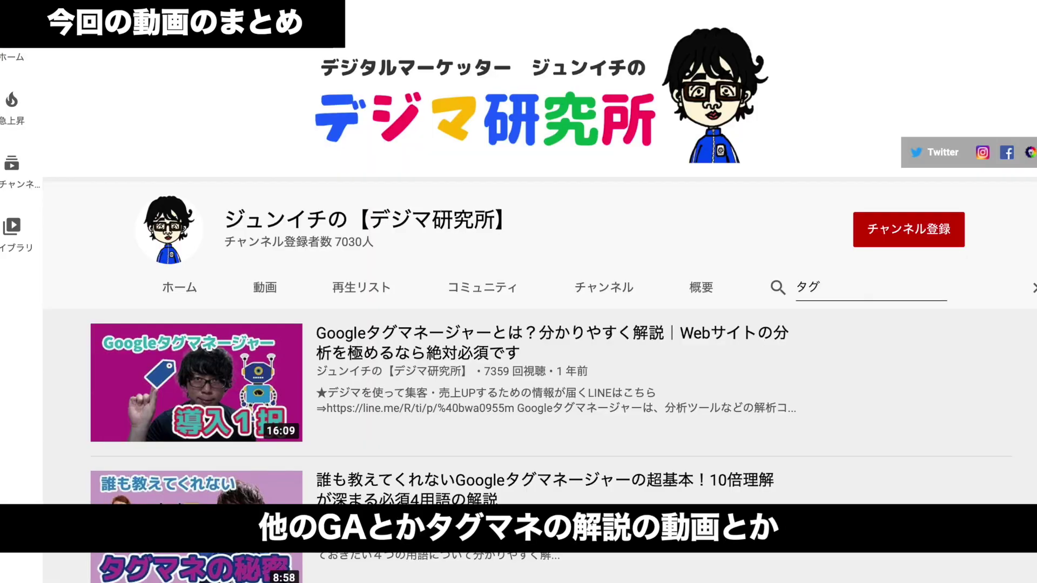
Switch to YouTube and look through the デジマ研究所 channel's video results for タグ.
scroll(527, 292, down, 8)
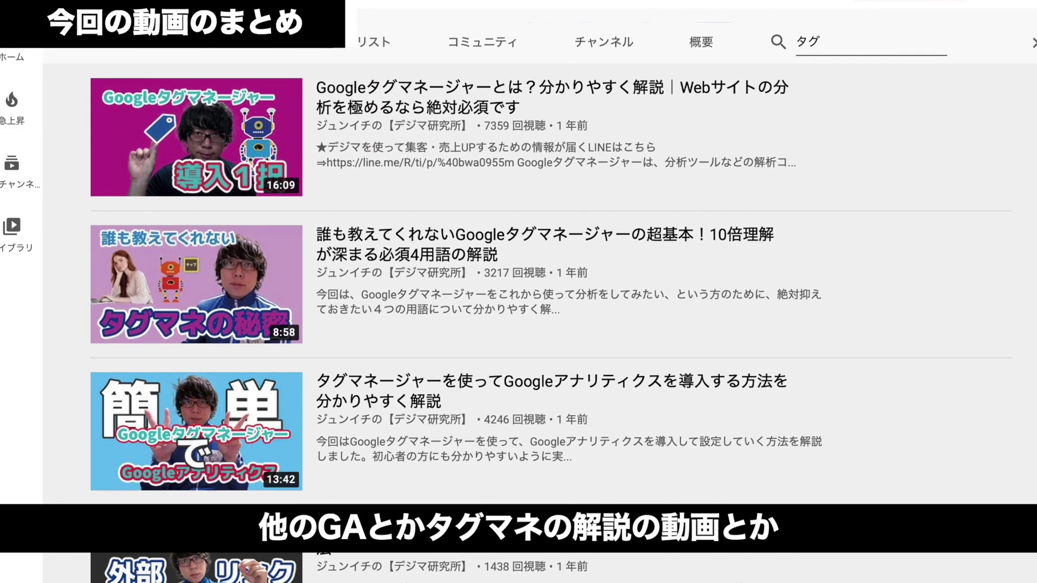
scroll(527, 292, down, 5)
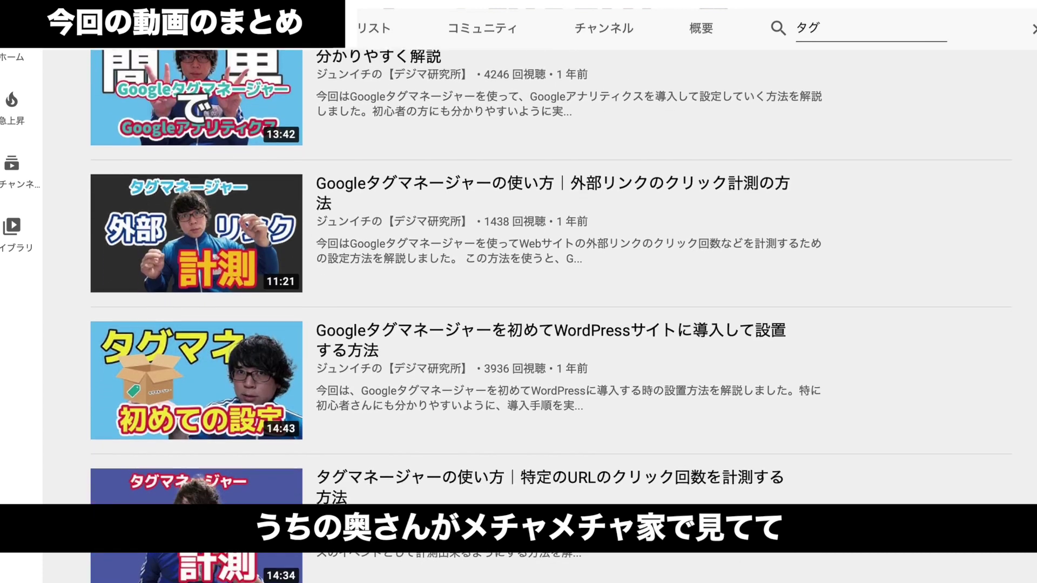
scroll(527, 292, down, 6)
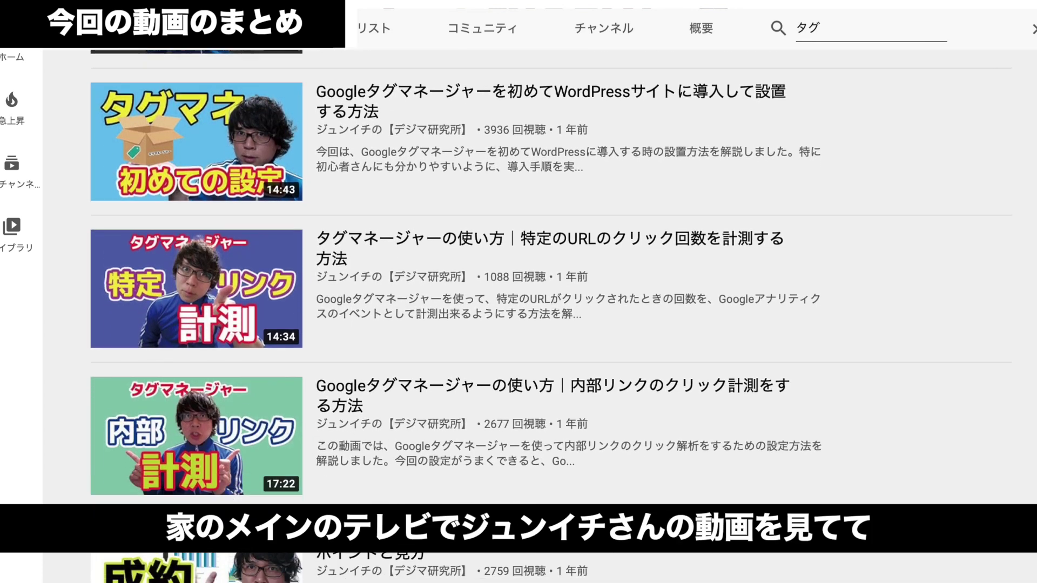
scroll(527, 292, down, 3)
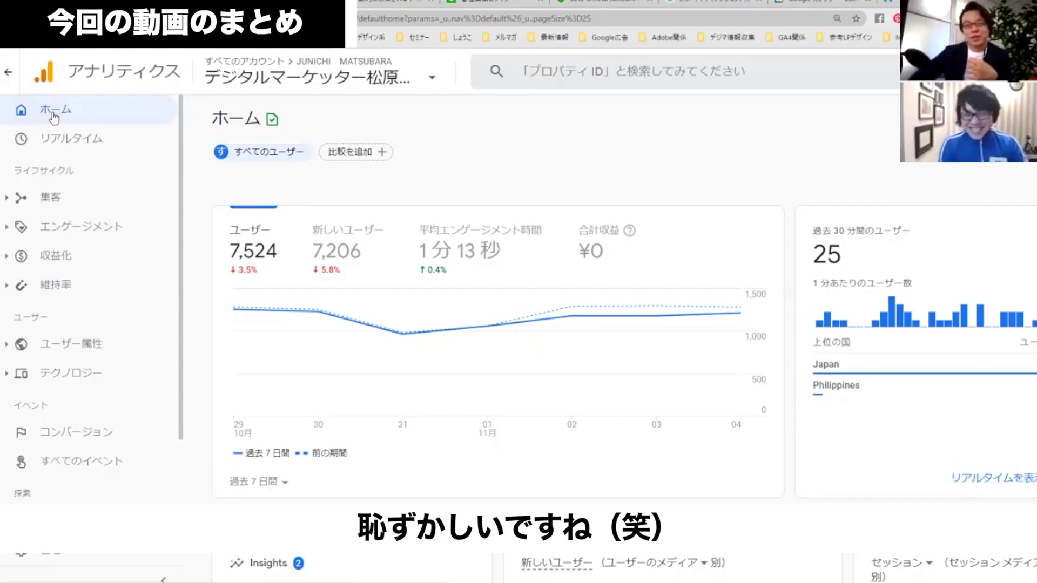